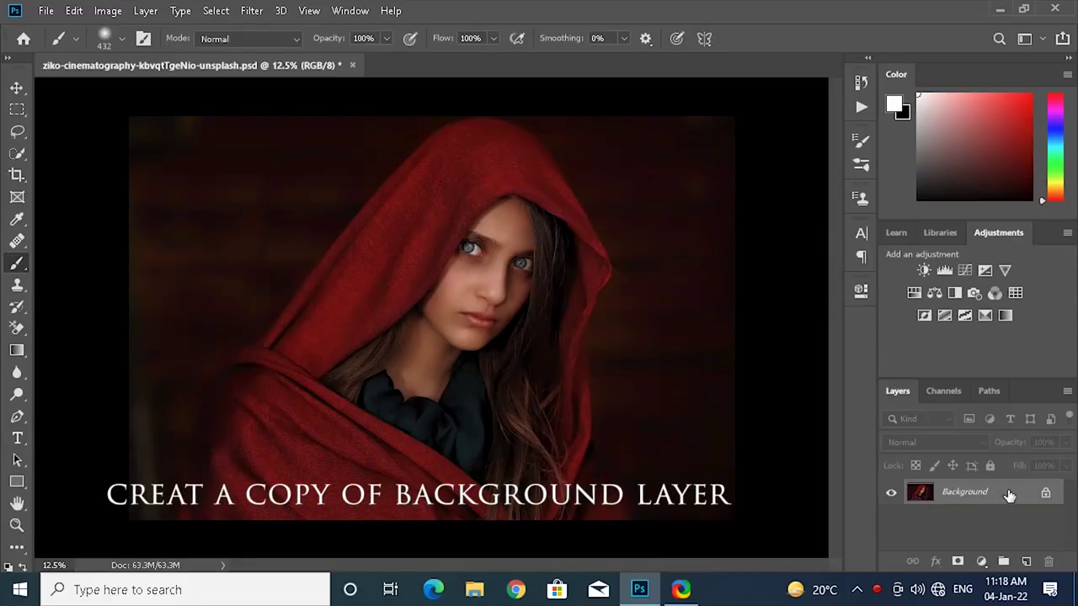
# Step: Duplicate the Background layer to create Background copy above it
pyautogui.moveTo(1019, 498); pyautogui.dragTo(1026, 560)
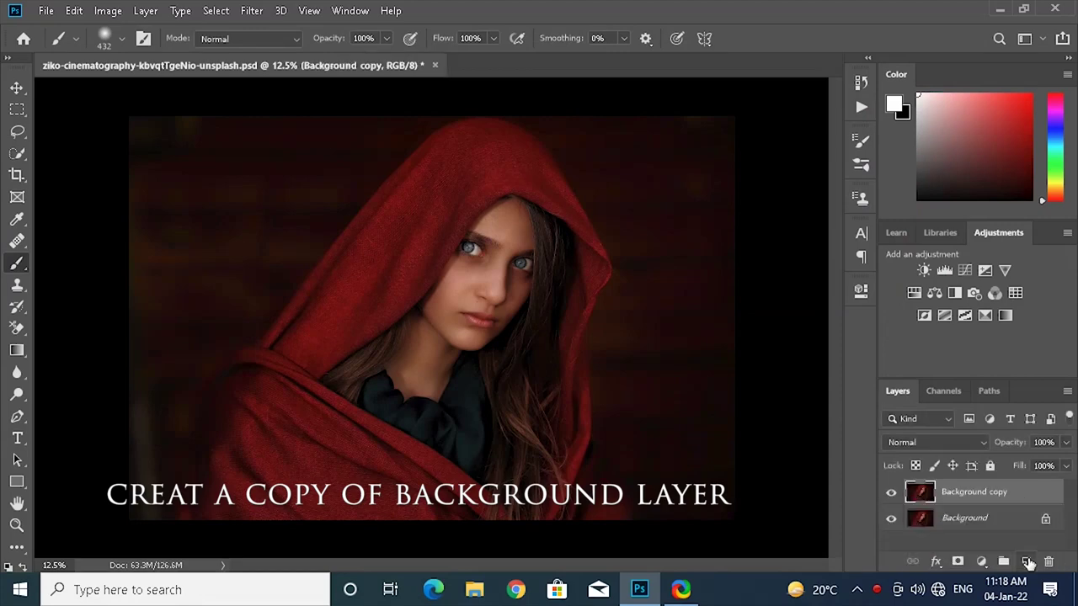
# Step: Convert the Background copy layer for Smart Filters, turning it into a smart object
pyautogui.click(252, 11)
pyautogui.click(272, 58)
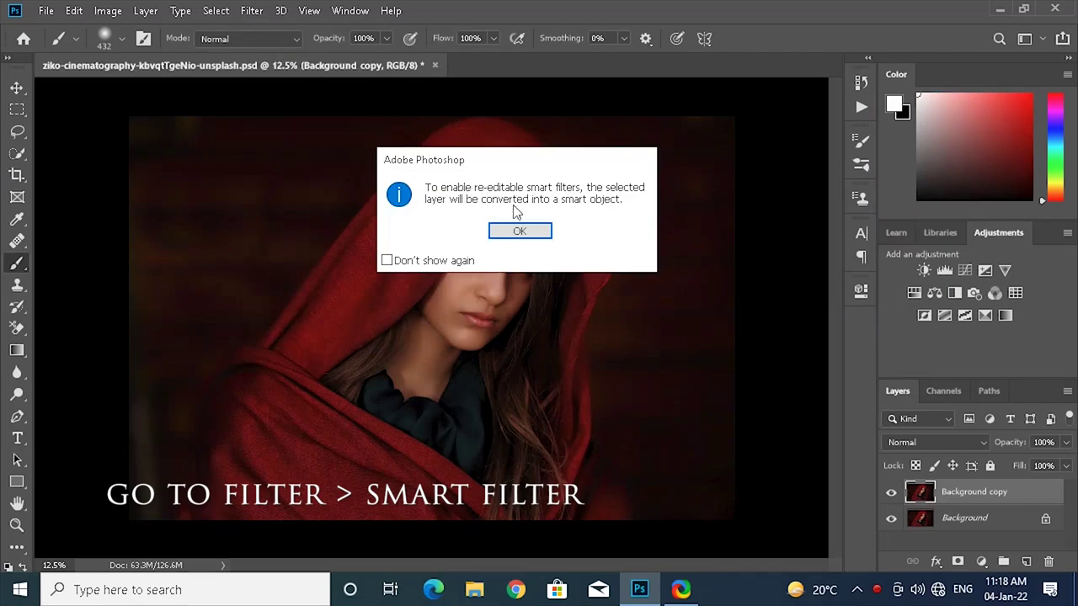
pyautogui.click(520, 233)
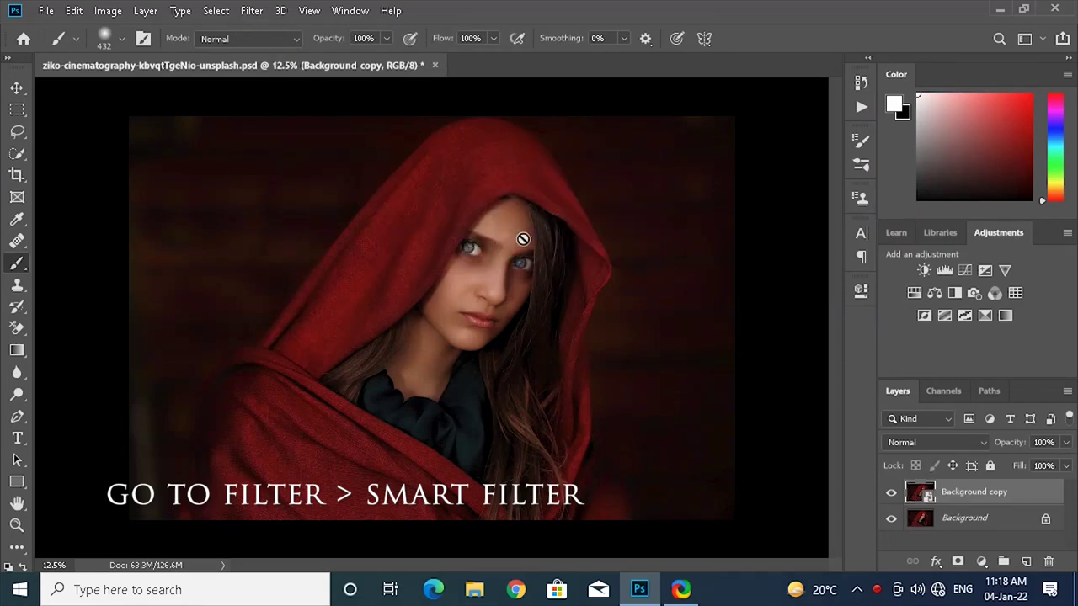
# Step: Apply a Box Blur smart filter with a radius of about 28 px
pyautogui.click(254, 12)
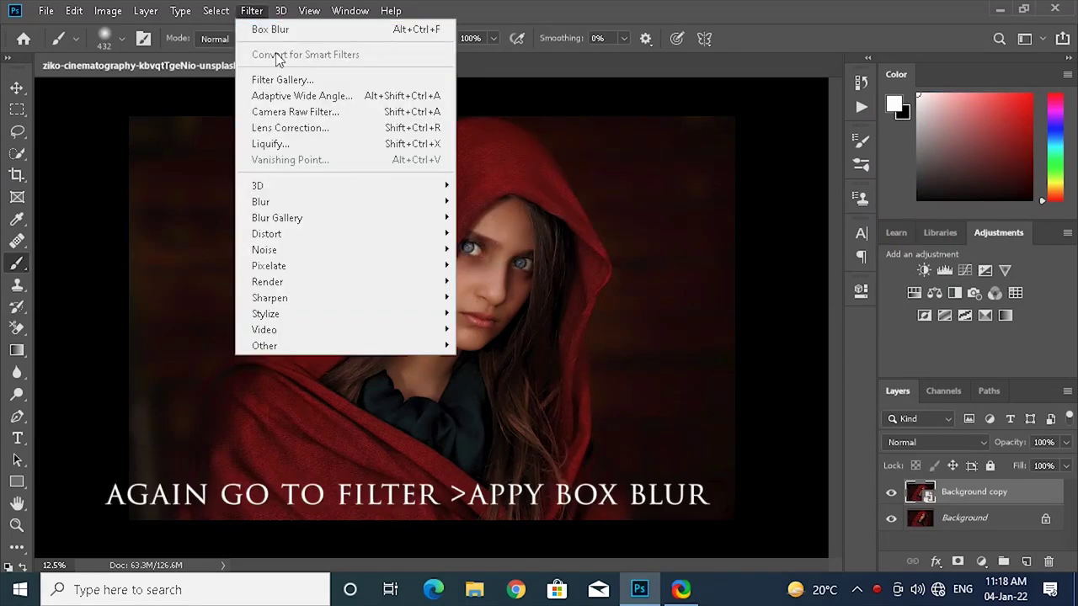
pyautogui.moveTo(260, 202)
pyautogui.click(488, 250)
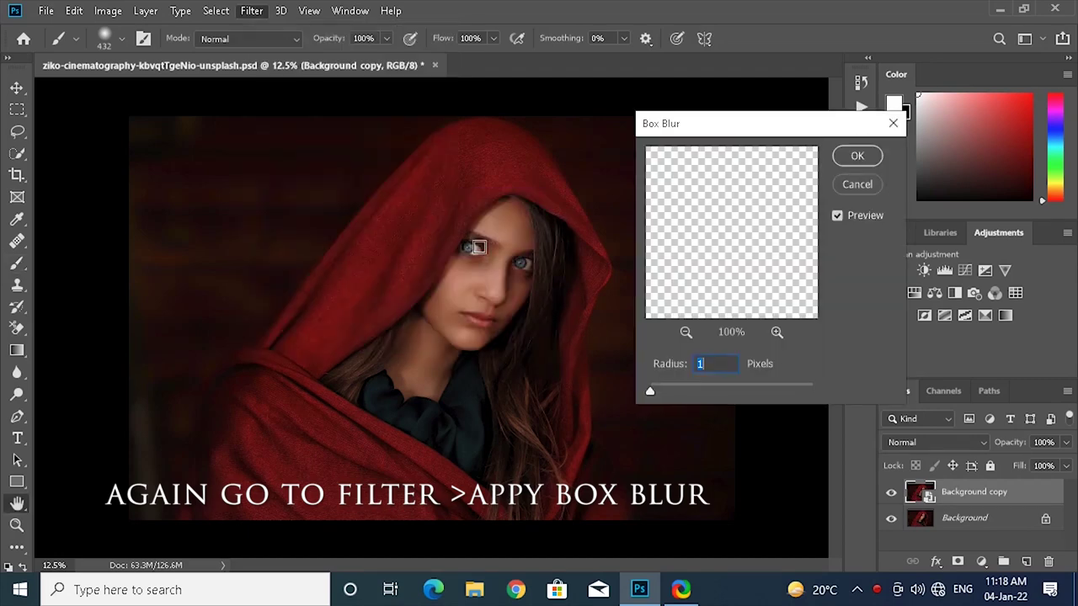
pyautogui.moveTo(651, 392); pyautogui.dragTo(679, 392)
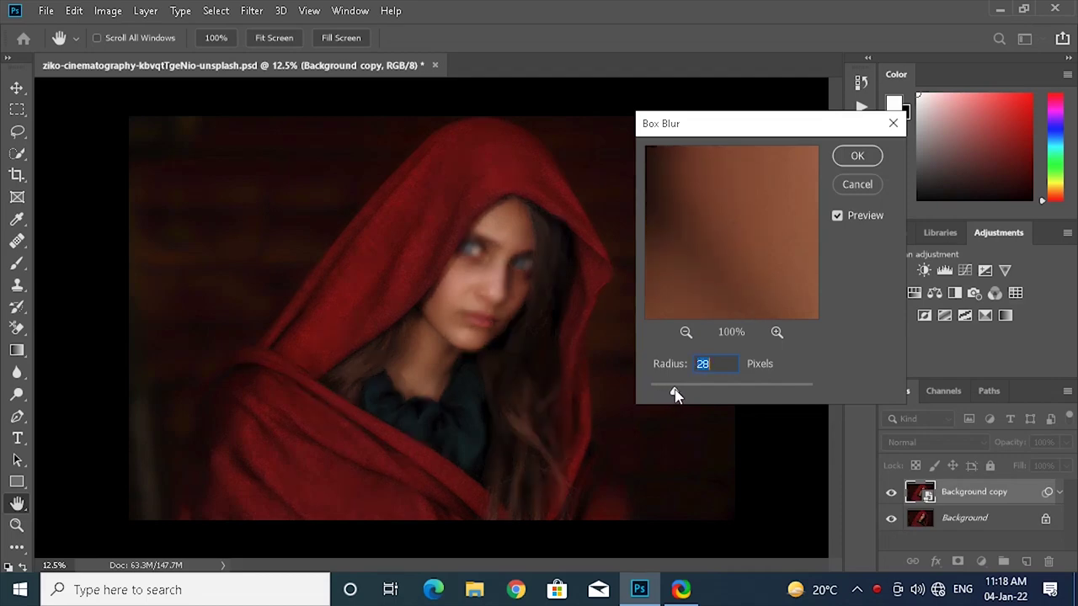
pyautogui.click(875, 160)
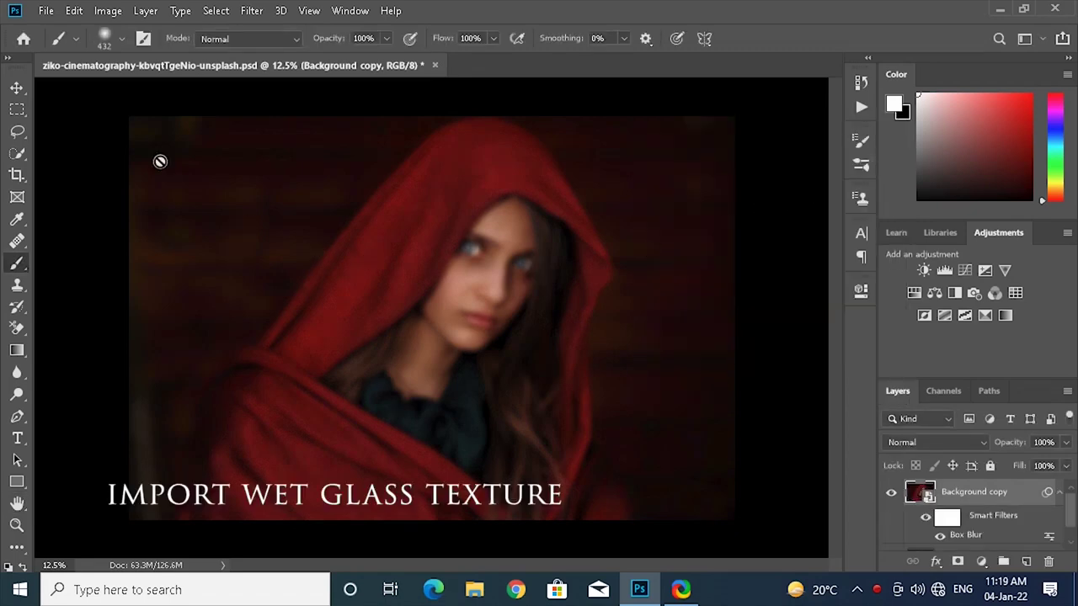
# Step: Place the cristi-goia rainy glass texture from Downloads as an embedded layer
pyautogui.click(47, 10)
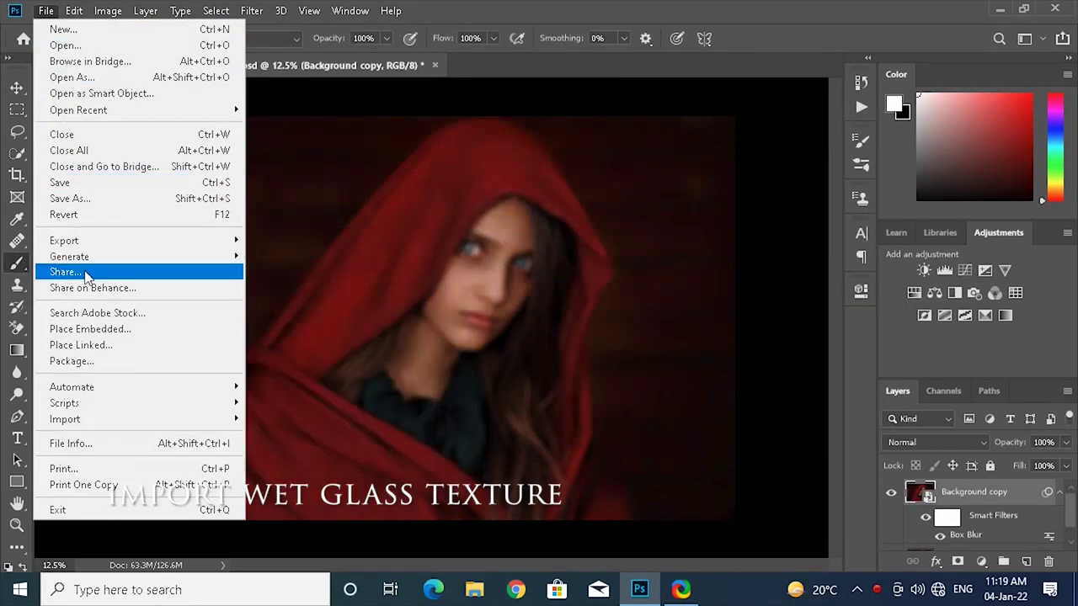
pyautogui.click(91, 329)
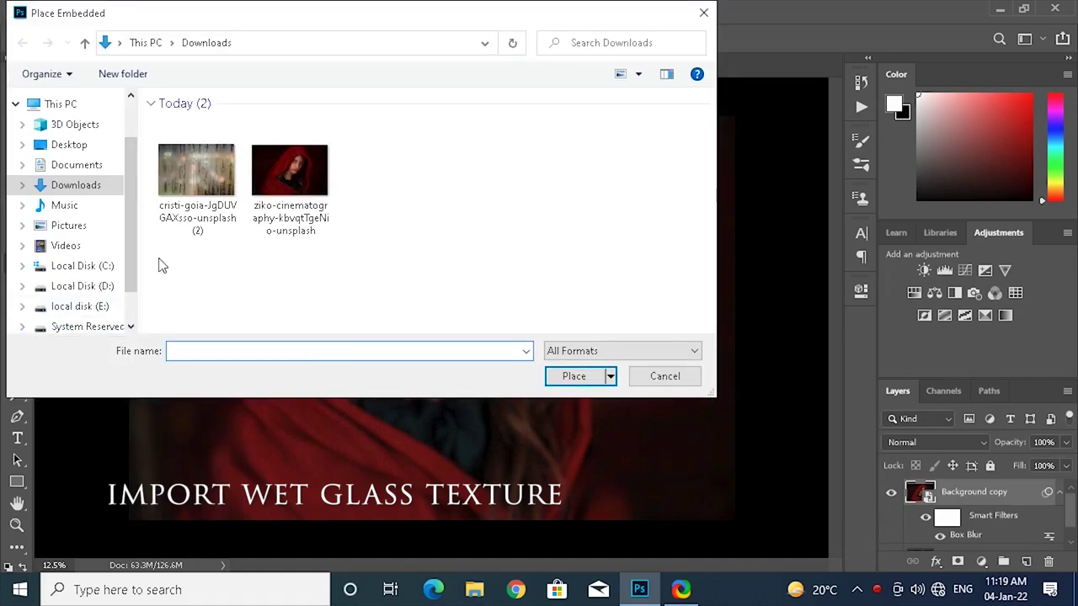
pyautogui.click(218, 221)
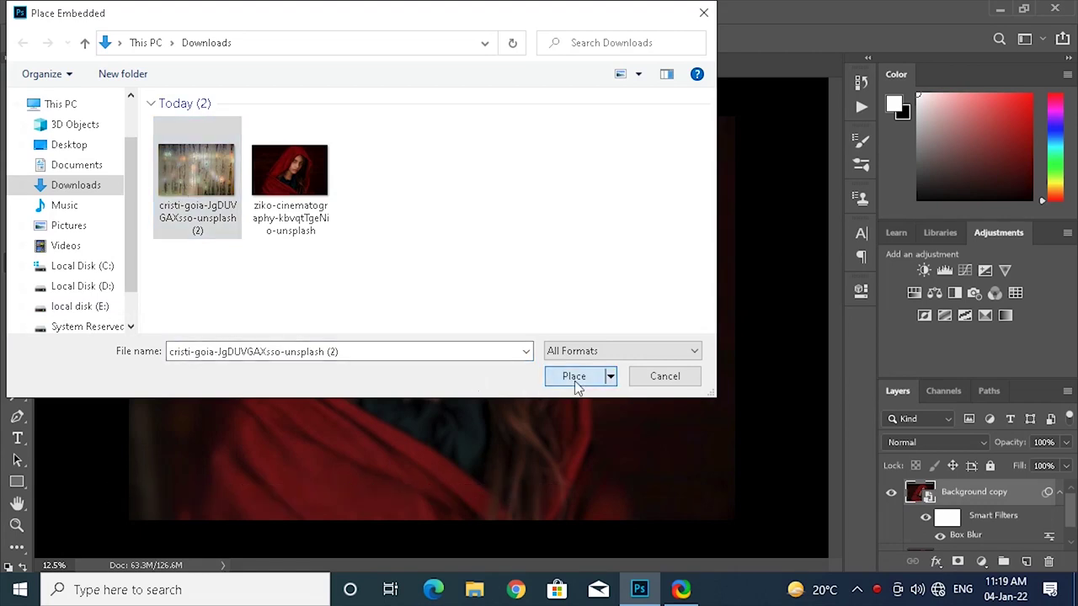
pyautogui.click(576, 379)
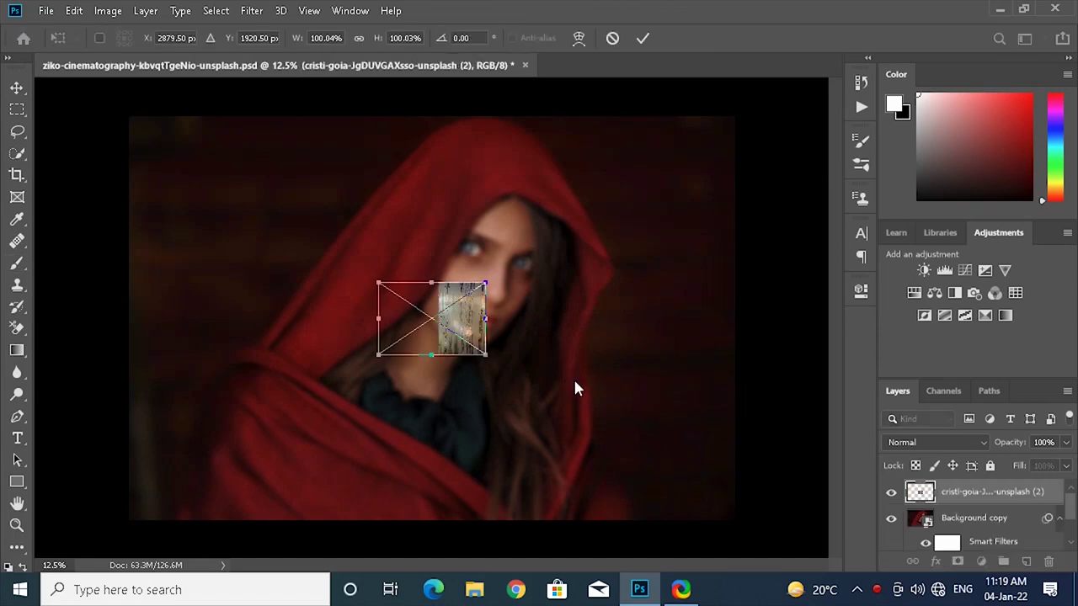
# Step: Scale the texture to about 572% so it covers the whole canvas, then commit
pyautogui.moveTo(436, 323)
pyautogui.mouseDown()
pyautogui.moveTo(276, 190)
pyautogui.moveTo(393, 281)
pyautogui.moveTo(715, 443)
pyautogui.moveTo(716, 480)
pyautogui.mouseUp()
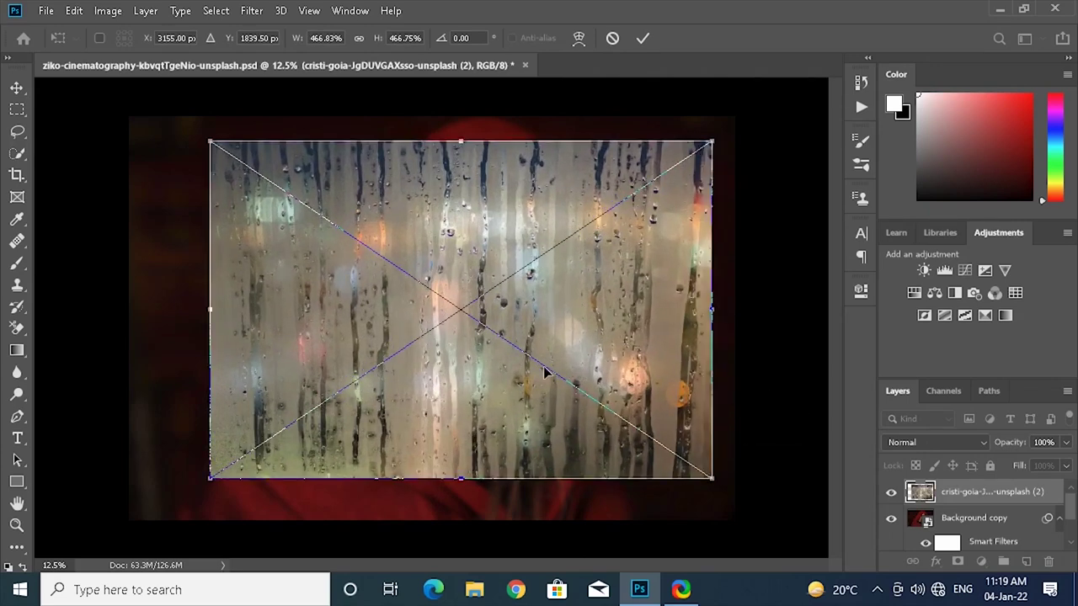
pyautogui.moveTo(548, 373); pyautogui.dragTo(473, 340)
pyautogui.moveTo(638, 443); pyautogui.dragTo(755, 516)
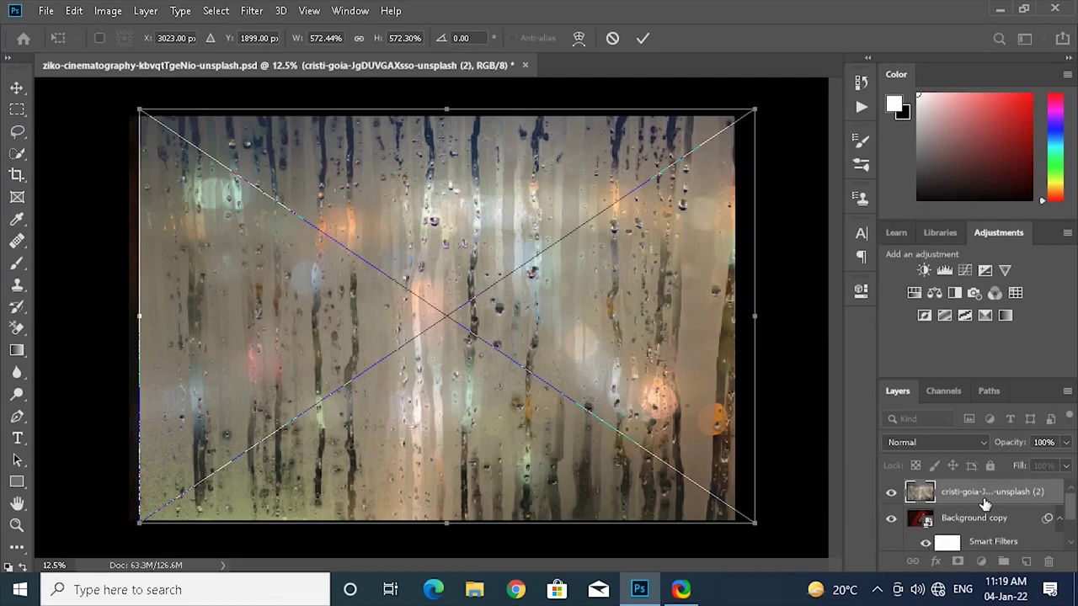
pyautogui.press('b')
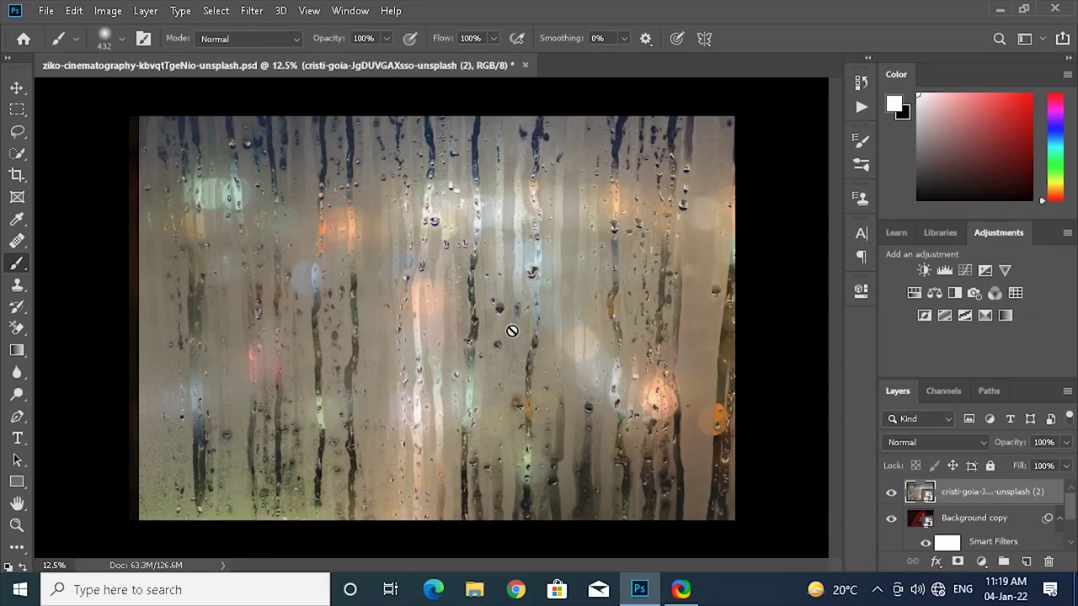
# Step: Open Color Range with Localized Color Clusters and sample a colour from the texture's right edge
pyautogui.click(217, 11)
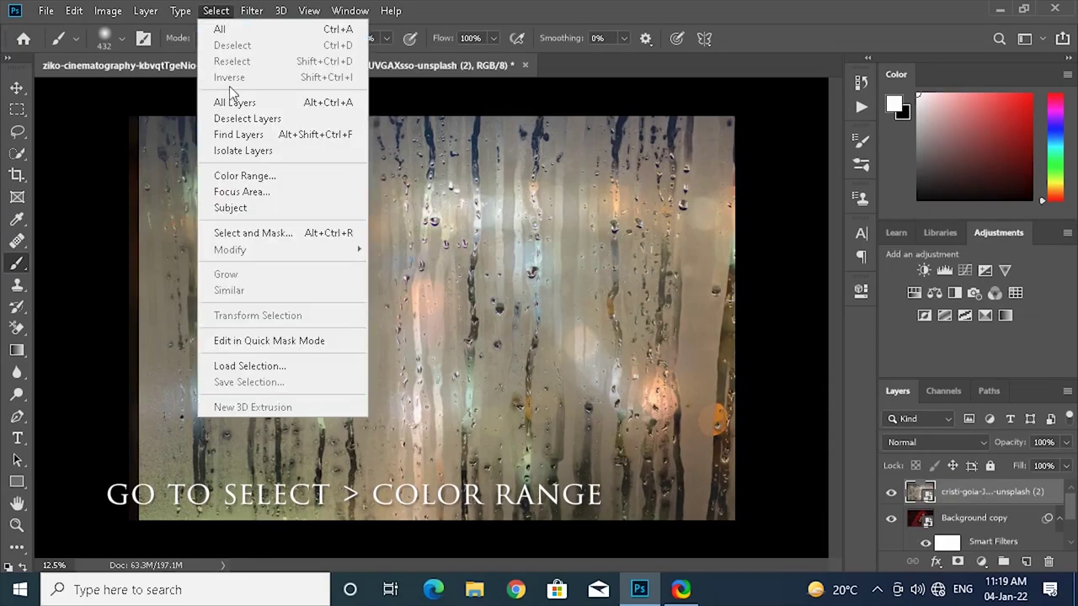
pyautogui.click(241, 176)
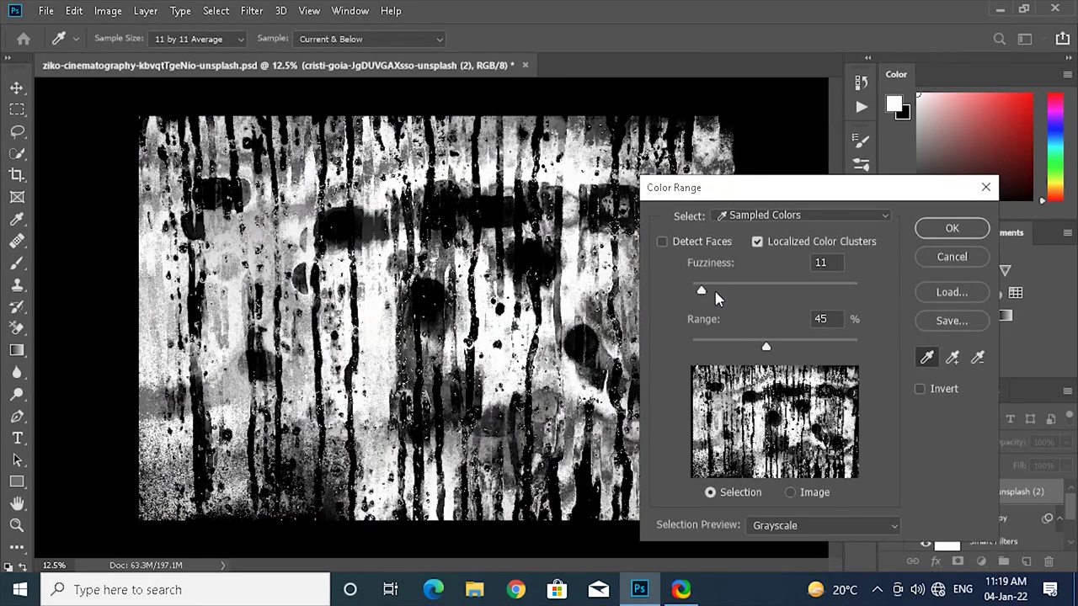
pyautogui.click(926, 357)
pyautogui.moveTo(731, 194); pyautogui.dragTo(351, 187)
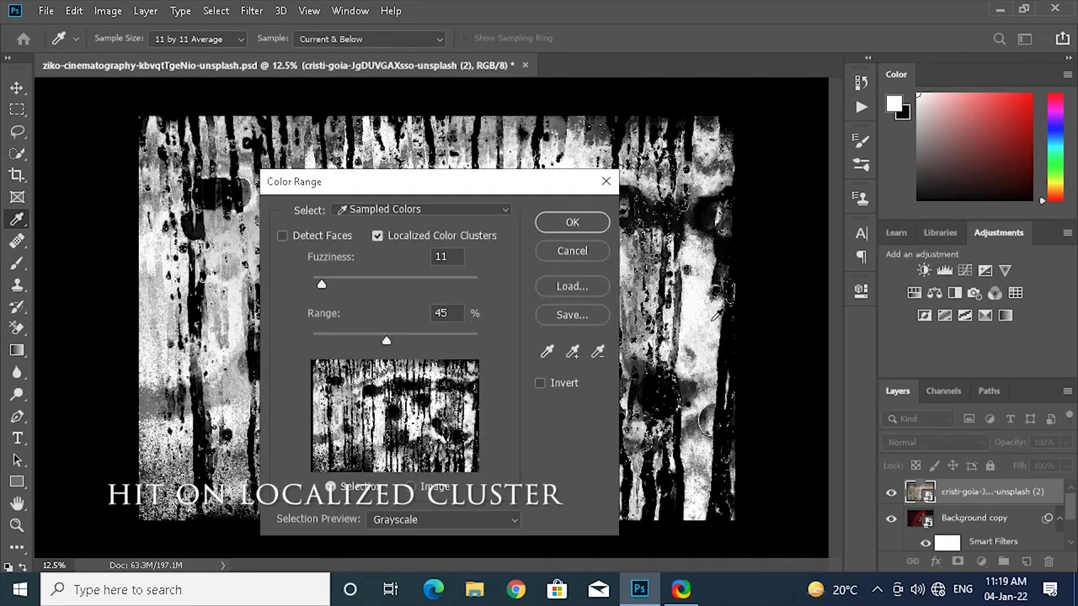
pyautogui.click(714, 317)
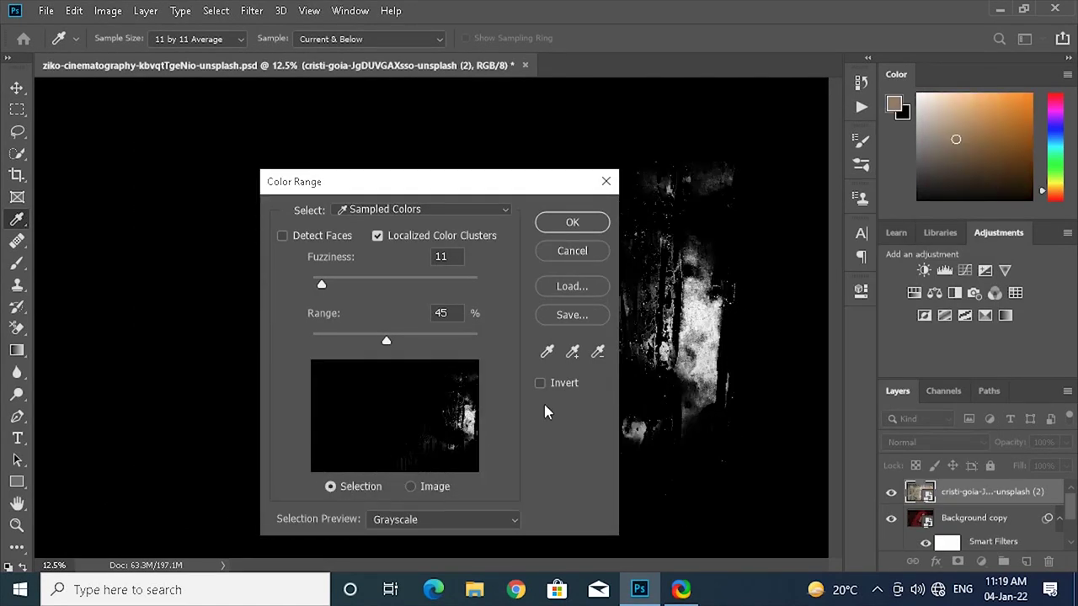
# Step: Set Selection Preview to None and add another texture colour with Add to Sample
pyautogui.click(409, 520)
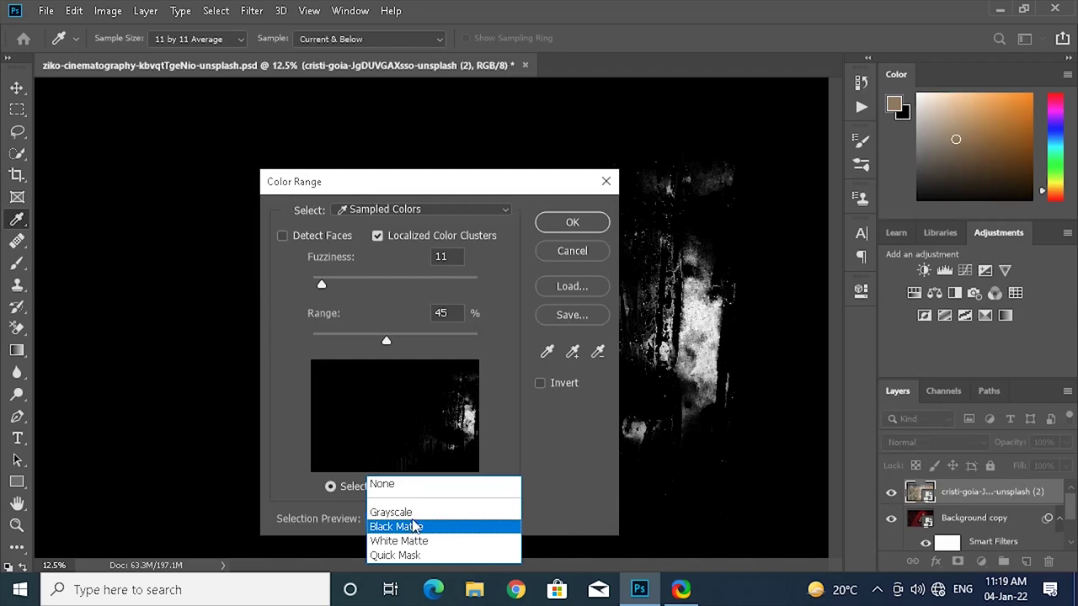
pyautogui.click(403, 486)
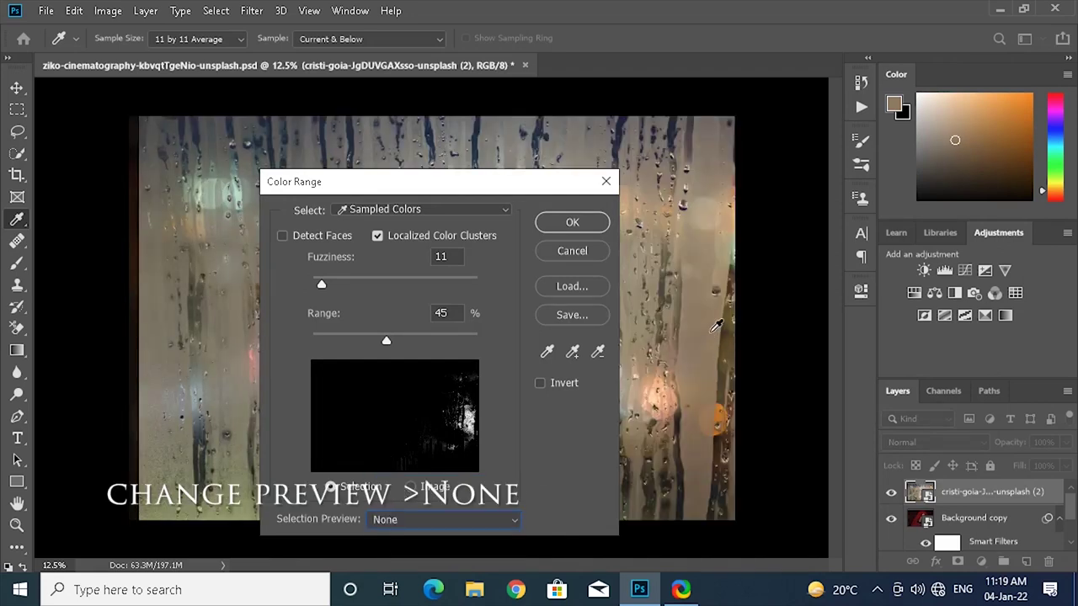
pyautogui.click(715, 172)
pyautogui.click(572, 352)
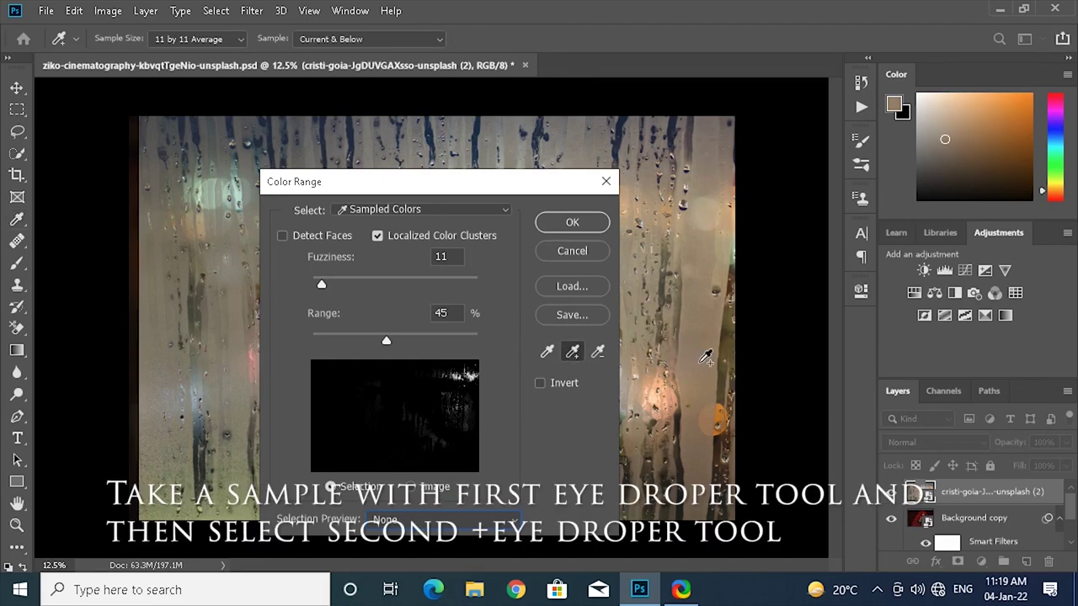
# Step: Add more texture tones across the top and left and widen the Range to 100%
pyautogui.click(701, 362)
pyautogui.moveTo(457, 194); pyautogui.dragTo(761, 196)
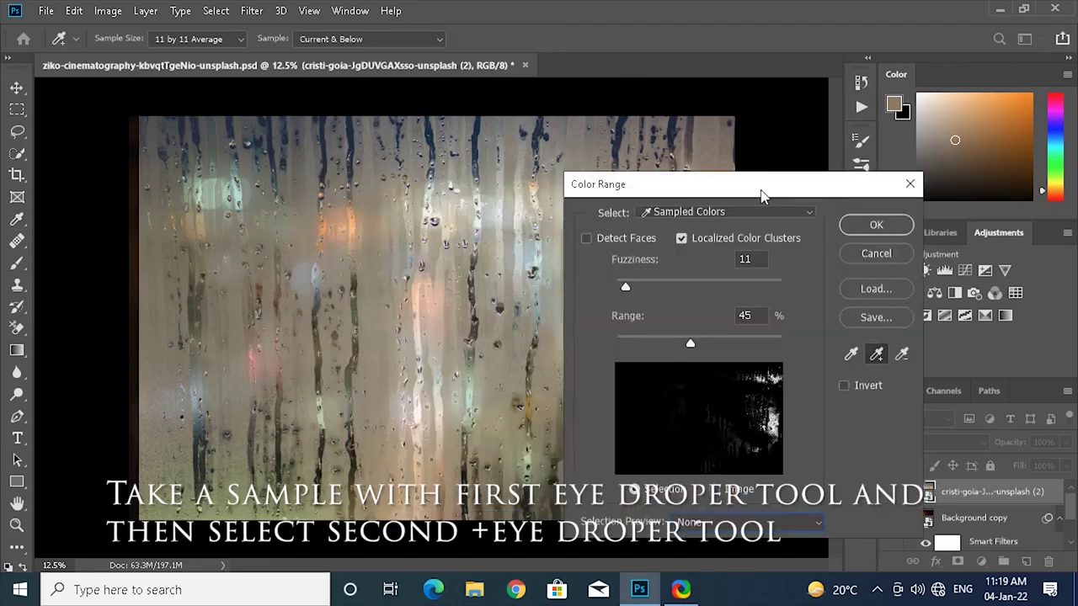
pyautogui.click(511, 141)
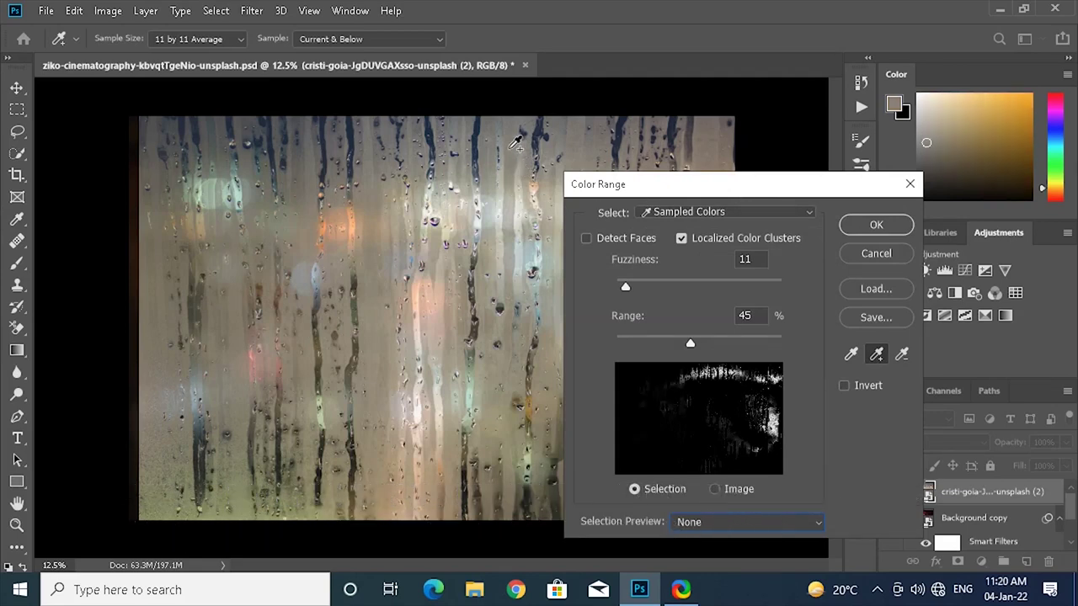
pyautogui.click(465, 135)
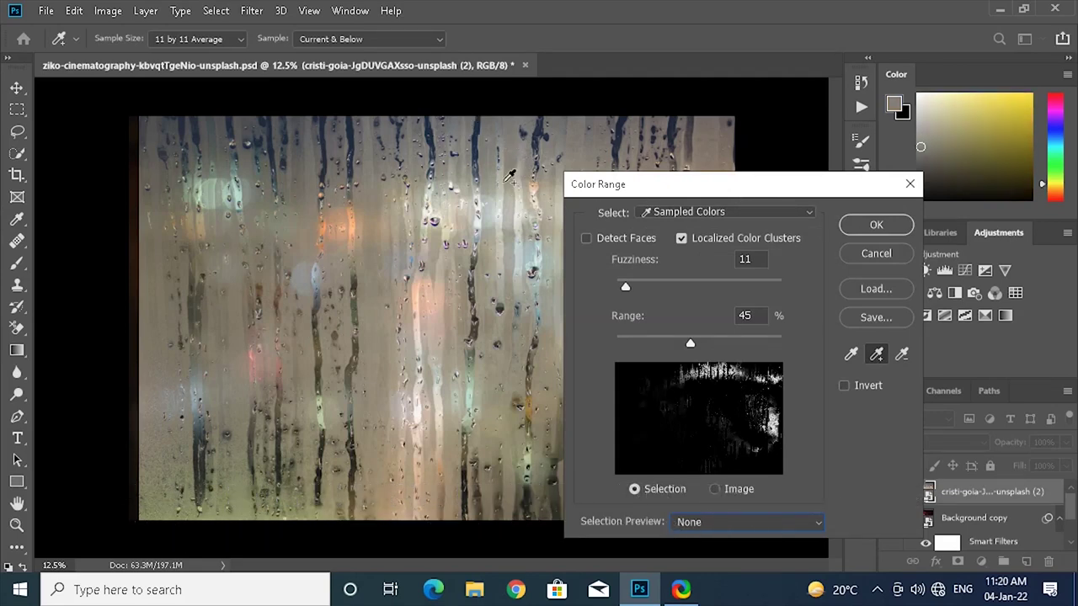
pyautogui.moveTo(690, 337); pyautogui.dragTo(792, 352)
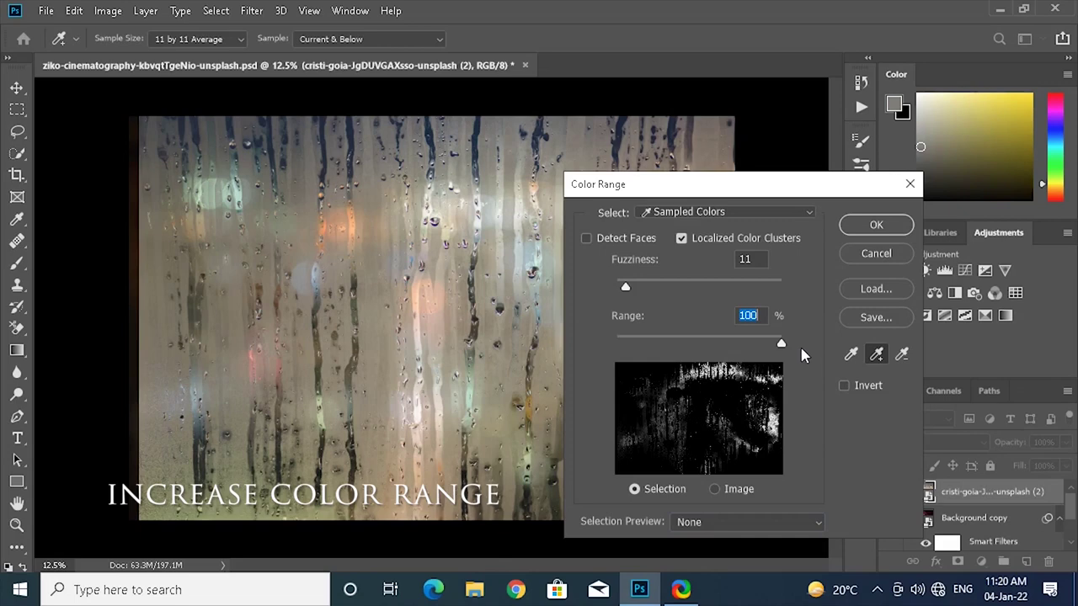
pyautogui.click(311, 229)
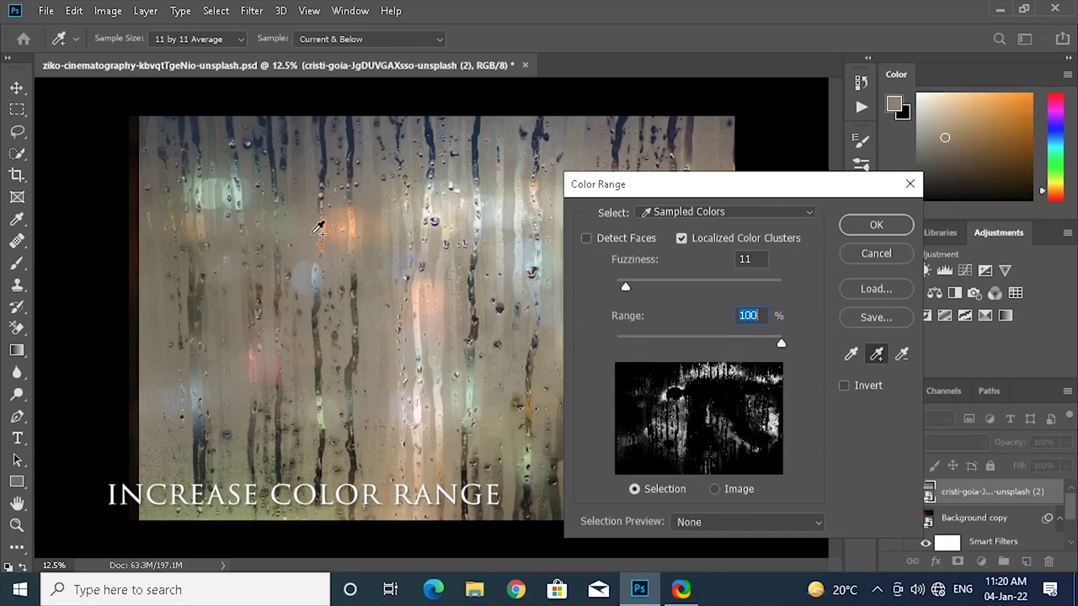
pyautogui.click(153, 251)
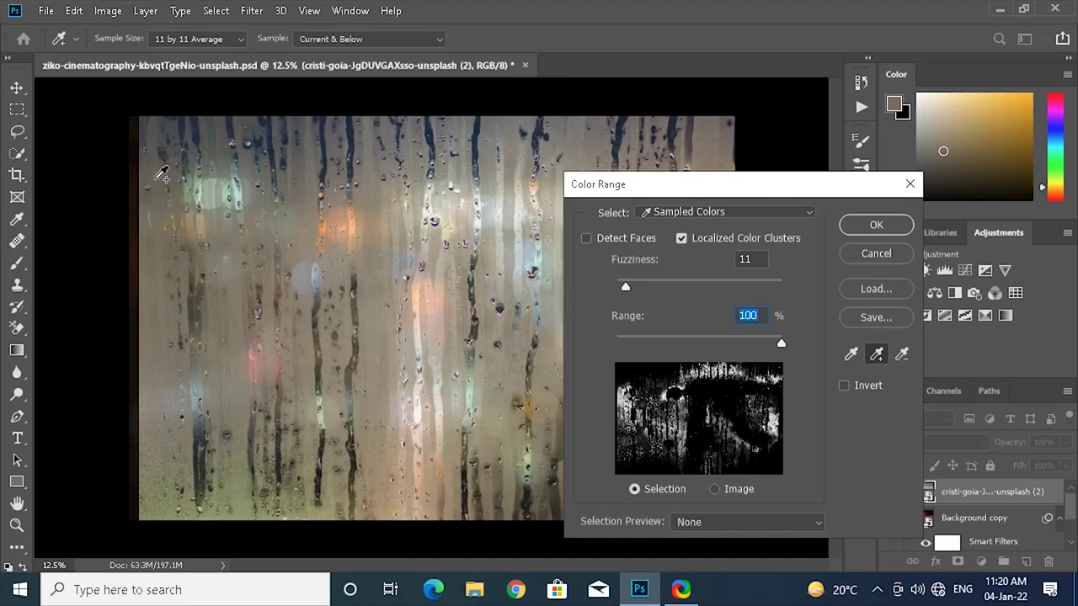
pyautogui.click(160, 177)
pyautogui.click(391, 324)
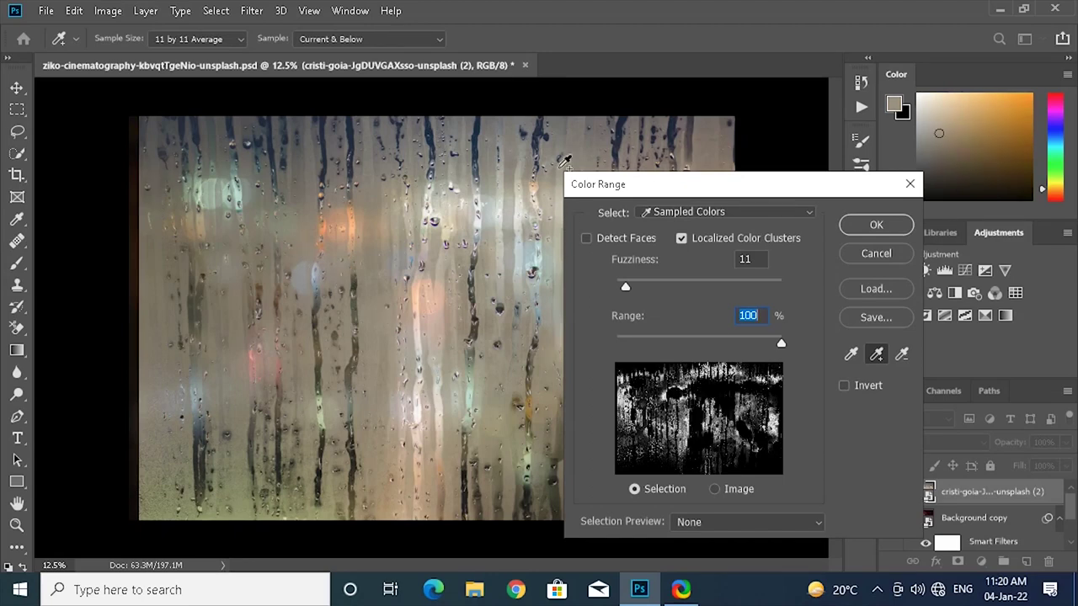
pyautogui.click(580, 118)
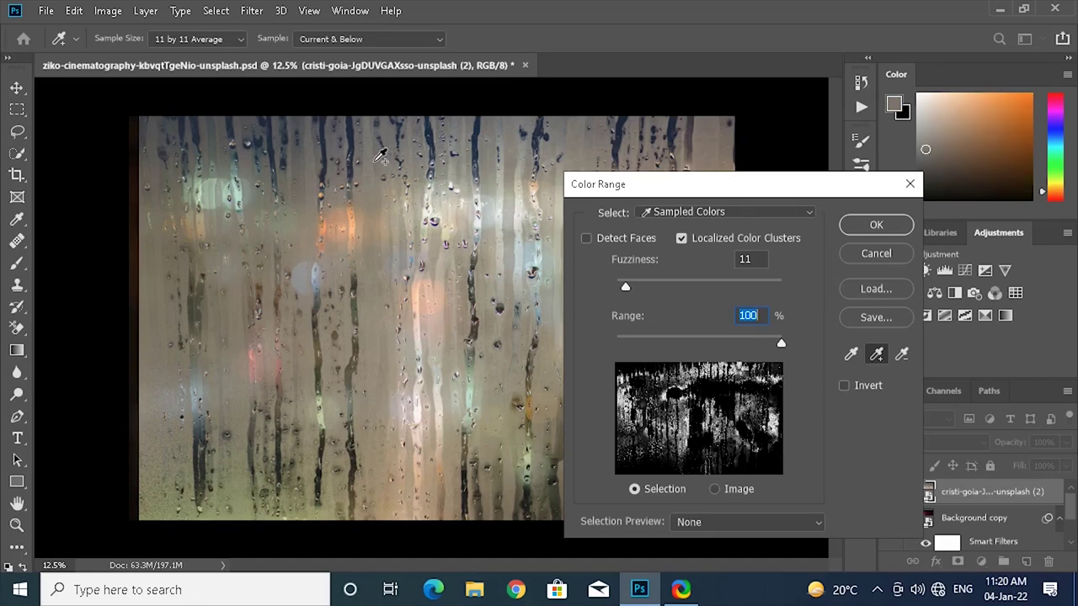
# Step: Sample further glass tones along the top-left, right side and bottom edge
pyautogui.click(370, 154)
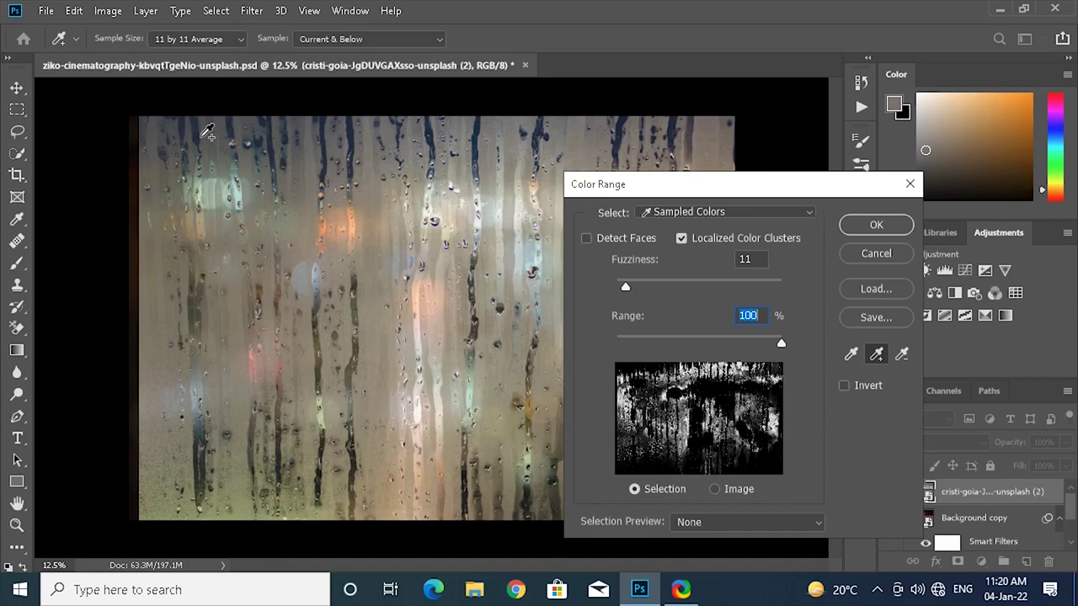
pyautogui.click(154, 128)
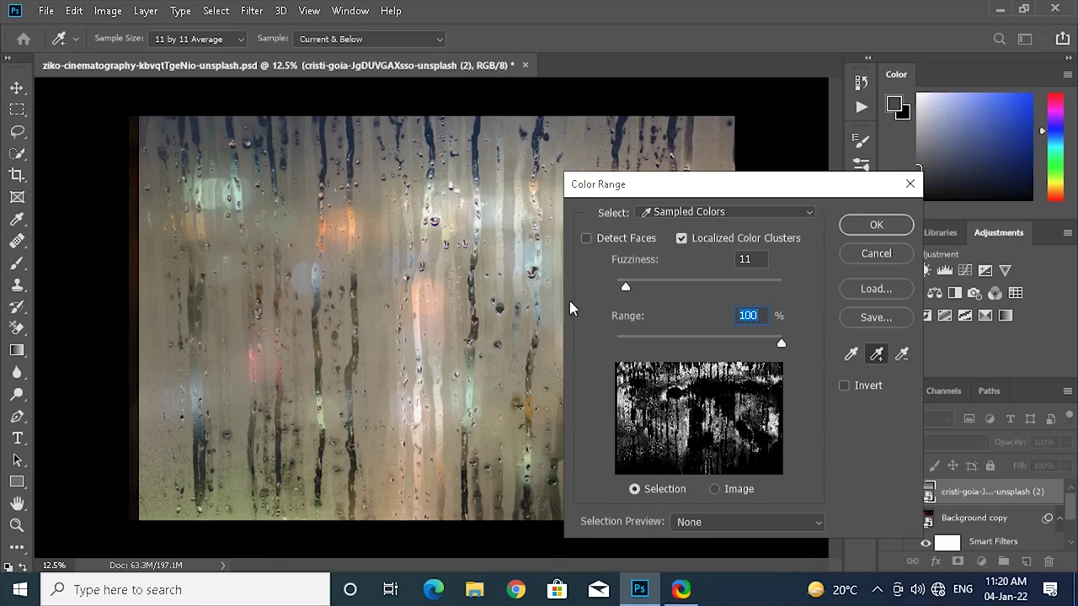
pyautogui.moveTo(731, 200); pyautogui.dragTo(295, 191)
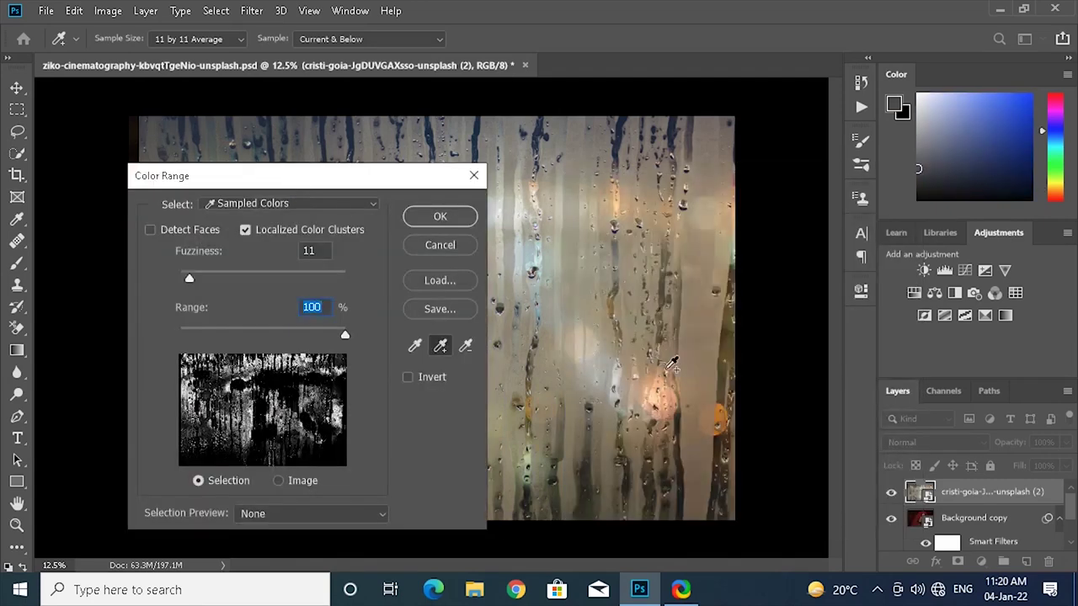
pyautogui.click(704, 430)
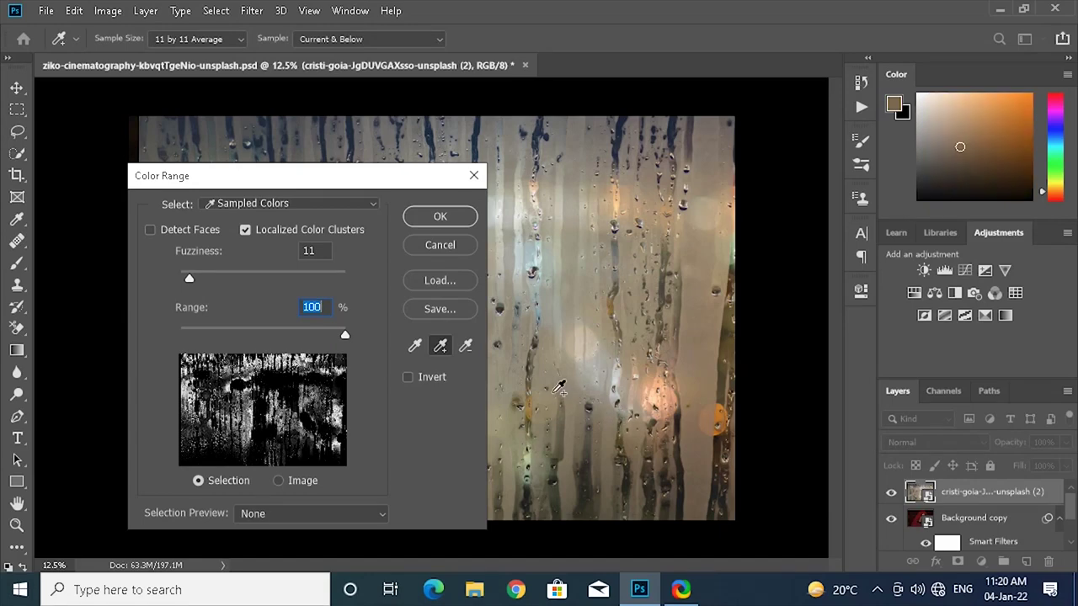
pyautogui.click(557, 377)
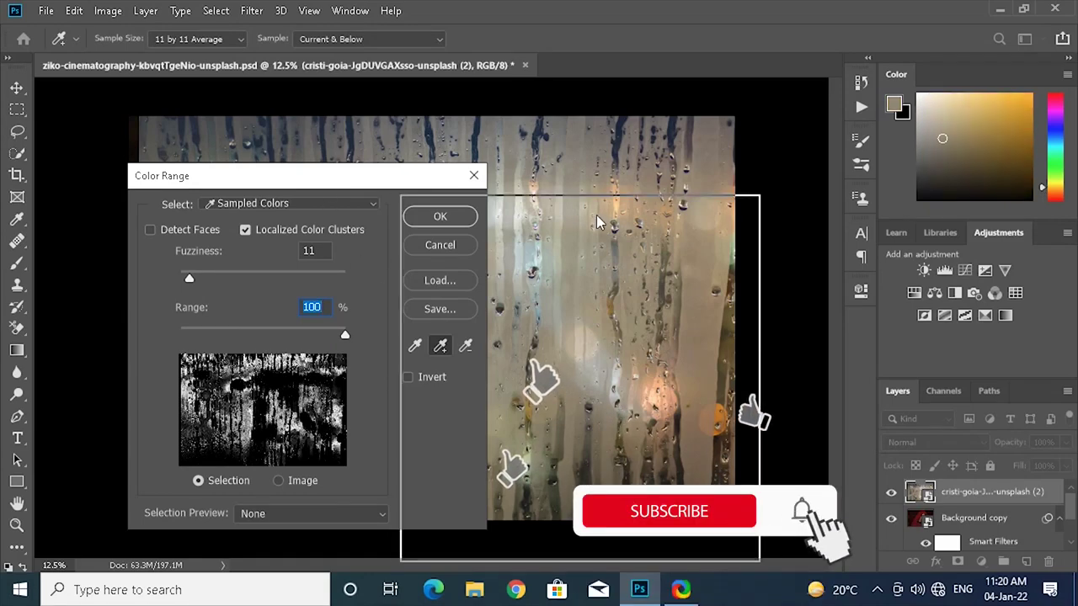
pyautogui.moveTo(253, 175); pyautogui.dragTo(525, 207)
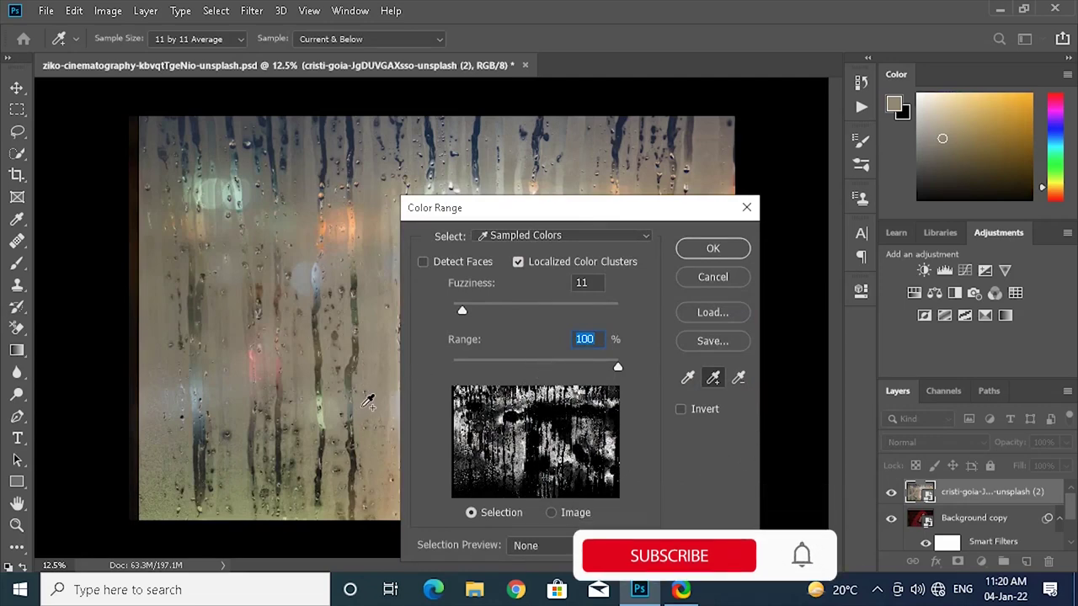
pyautogui.moveTo(627, 207); pyautogui.dragTo(738, 137)
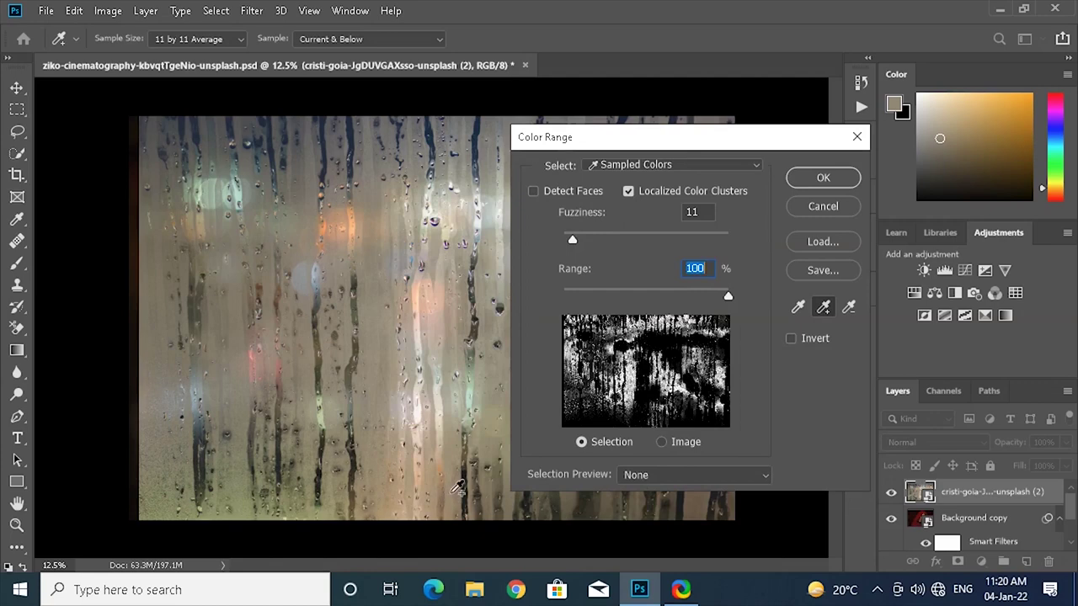
pyautogui.click(459, 488)
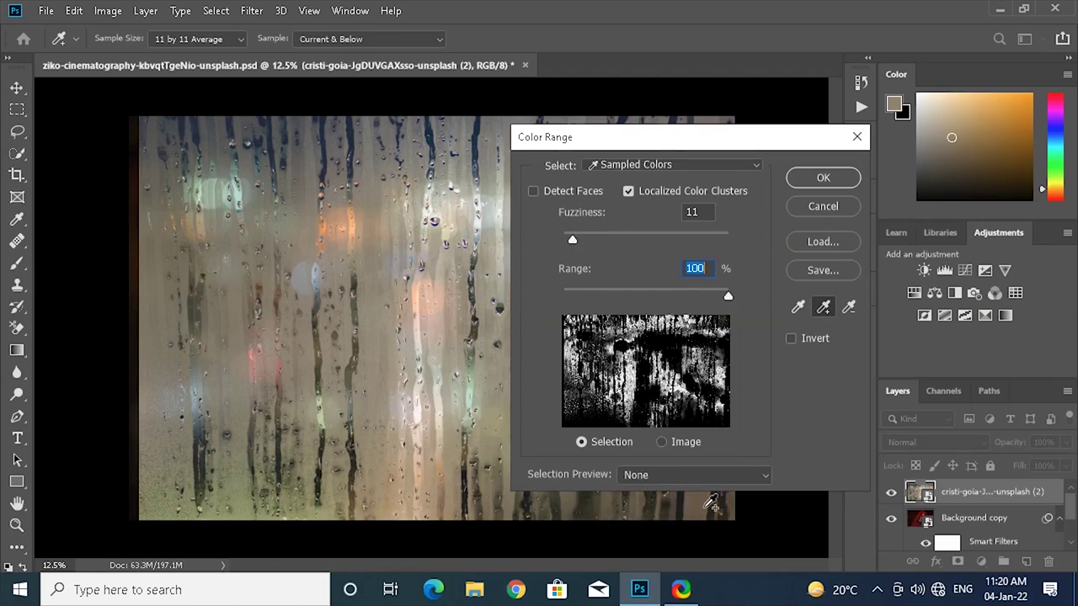
pyautogui.click(708, 506)
pyautogui.click(715, 478)
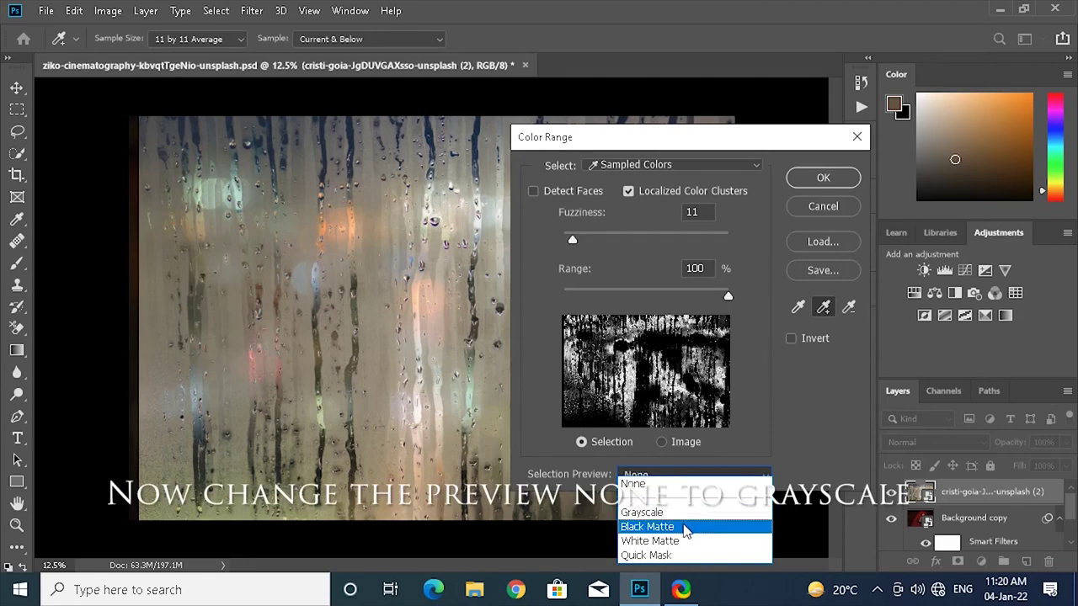
# Step: Preview in Grayscale, set Range to 46% and Fuzziness to about 39, and confirm
pyautogui.click(684, 512)
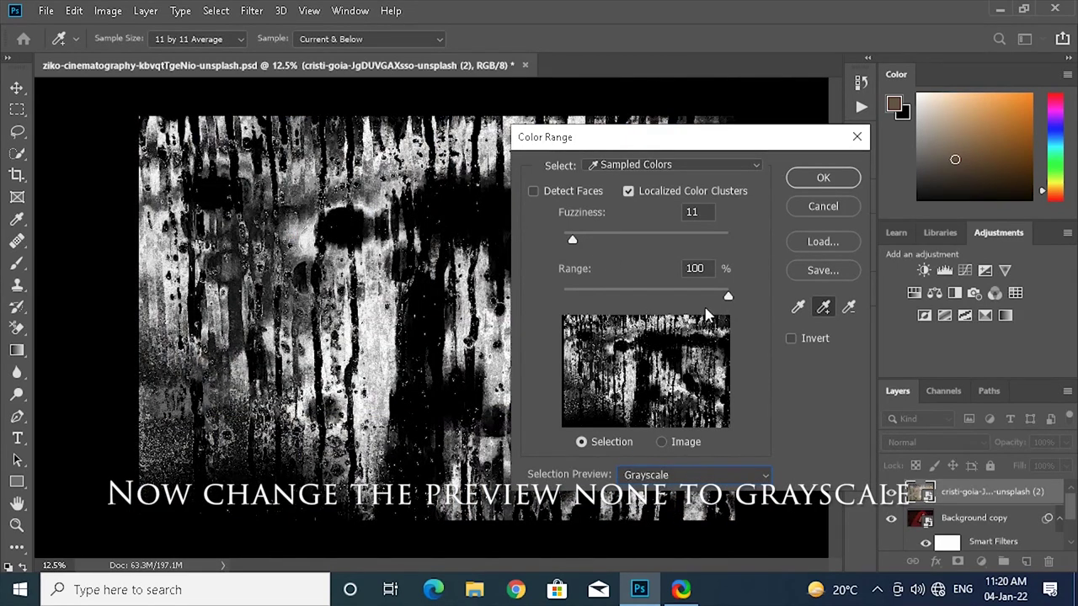
pyautogui.moveTo(728, 297); pyautogui.dragTo(645, 302)
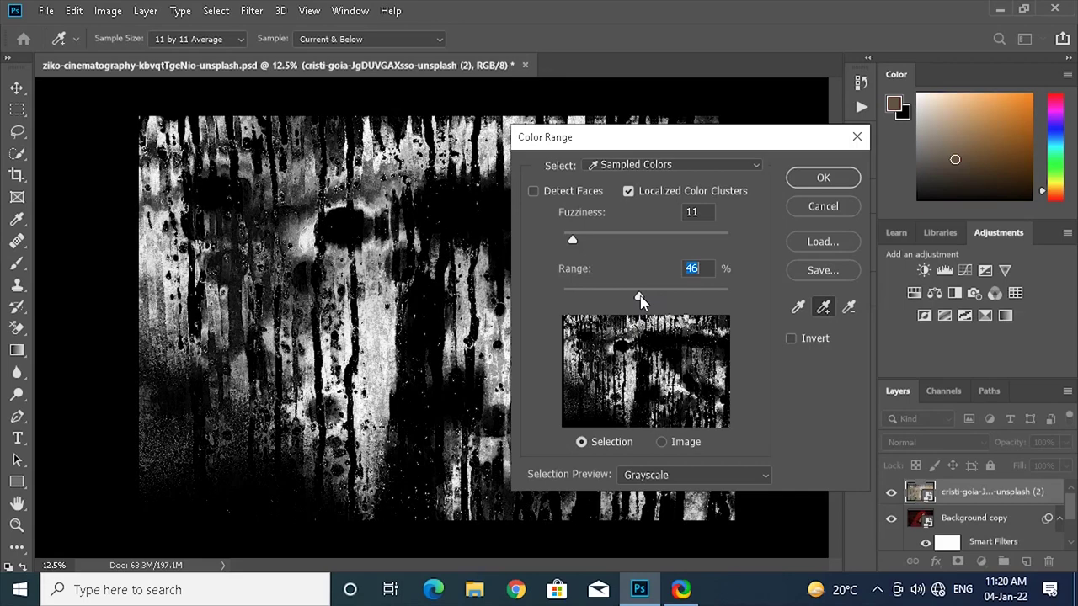
pyautogui.moveTo(576, 249); pyautogui.dragTo(587, 246)
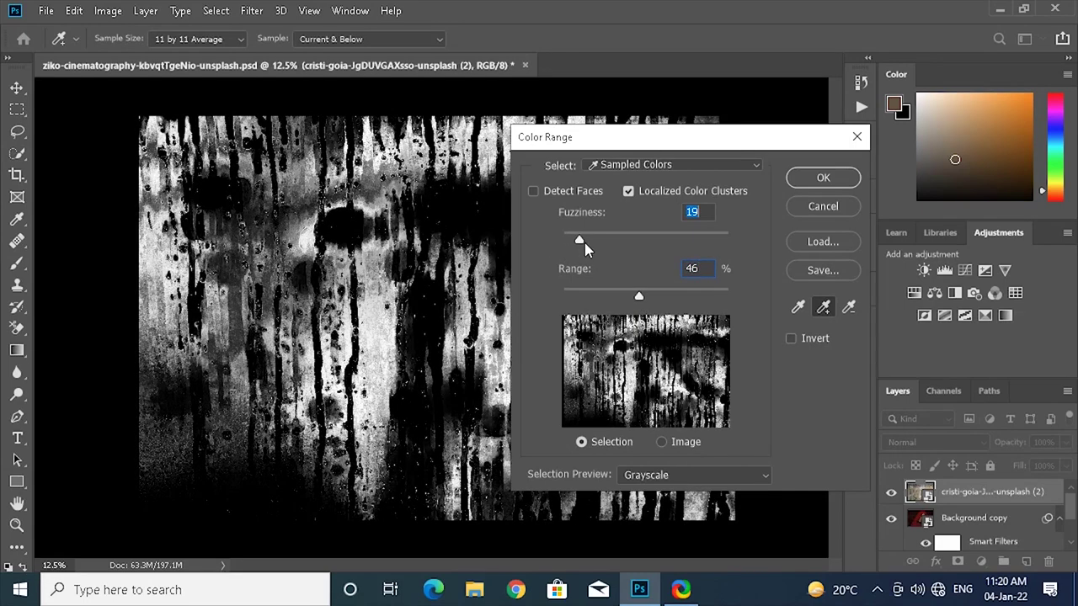
pyautogui.moveTo(587, 245); pyautogui.dragTo(596, 242)
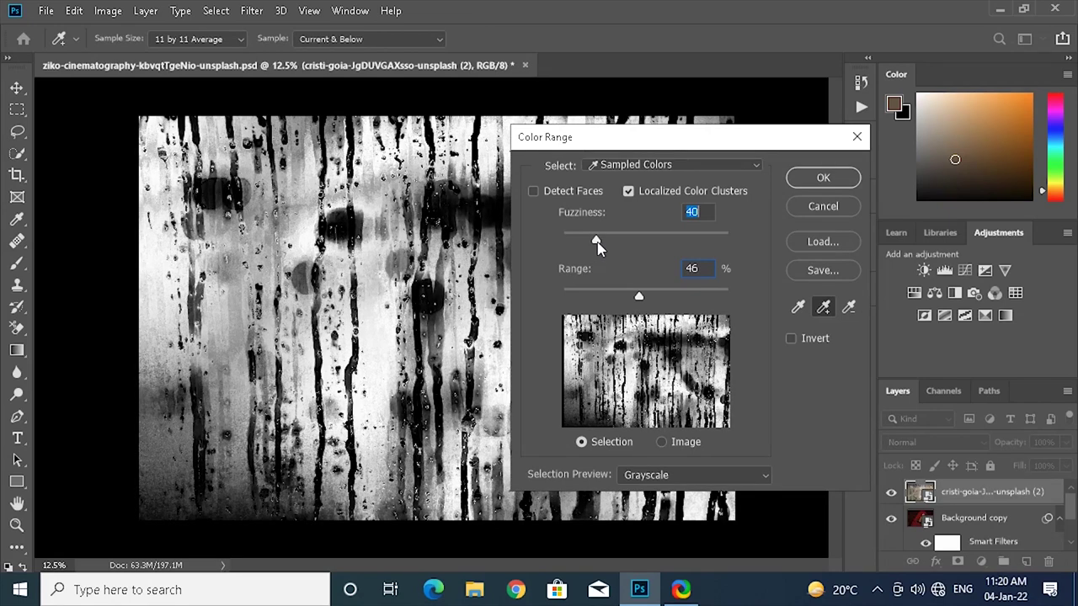
pyautogui.moveTo(598, 245); pyautogui.dragTo(596, 247)
pyautogui.click(800, 179)
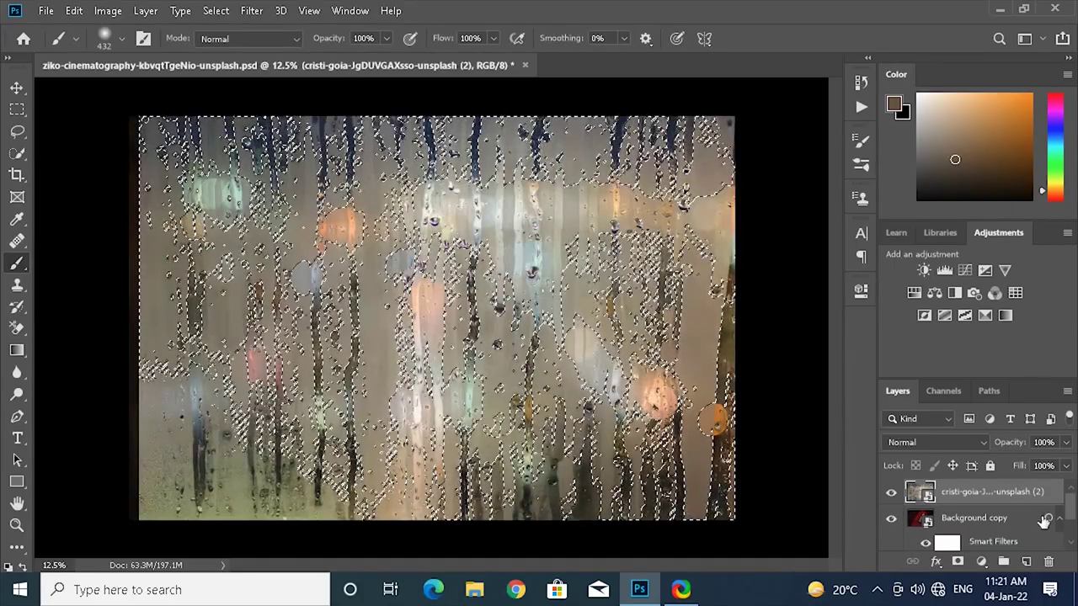
# Step: Add Layer 1 above Background, make white the foreground colour, and fill the selection with it
pyautogui.moveTo(1067, 512); pyautogui.dragTo(1068, 543)
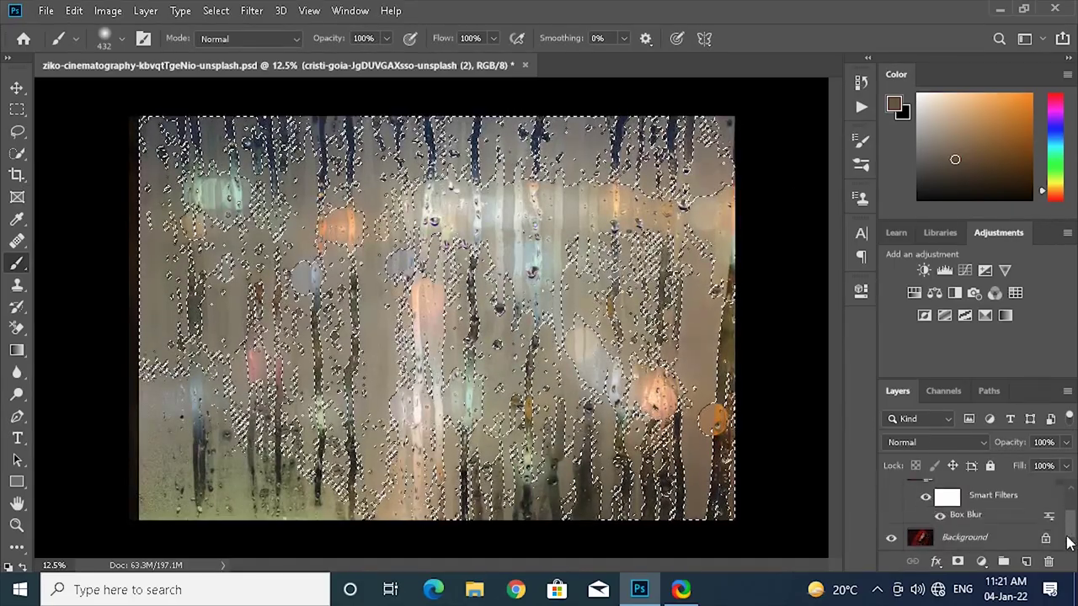
pyautogui.click(1003, 537)
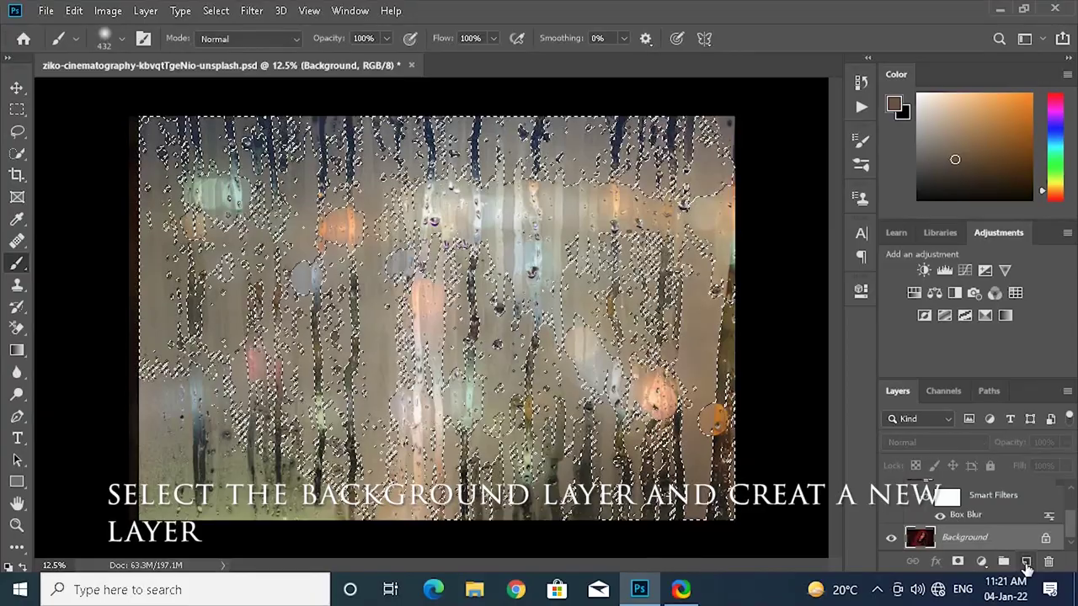
pyautogui.click(1025, 563)
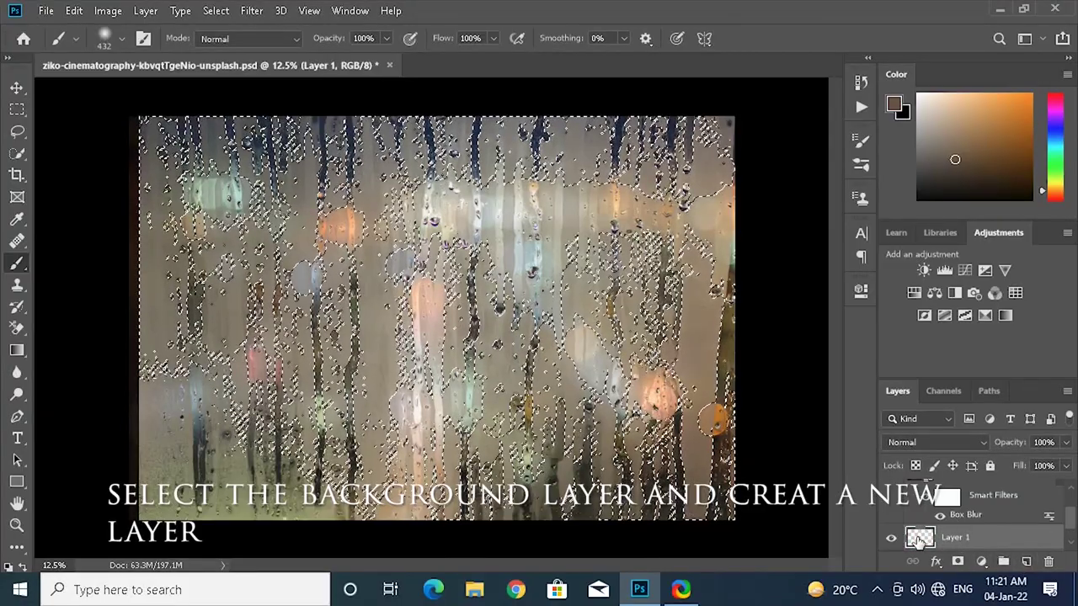
pyautogui.press('d')
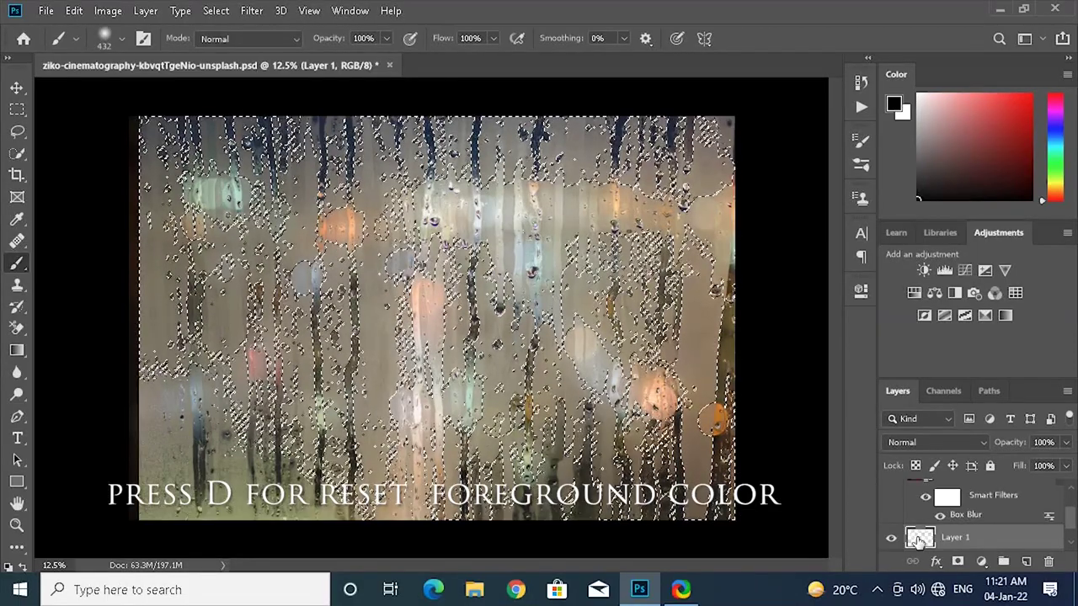
pyautogui.press('x')
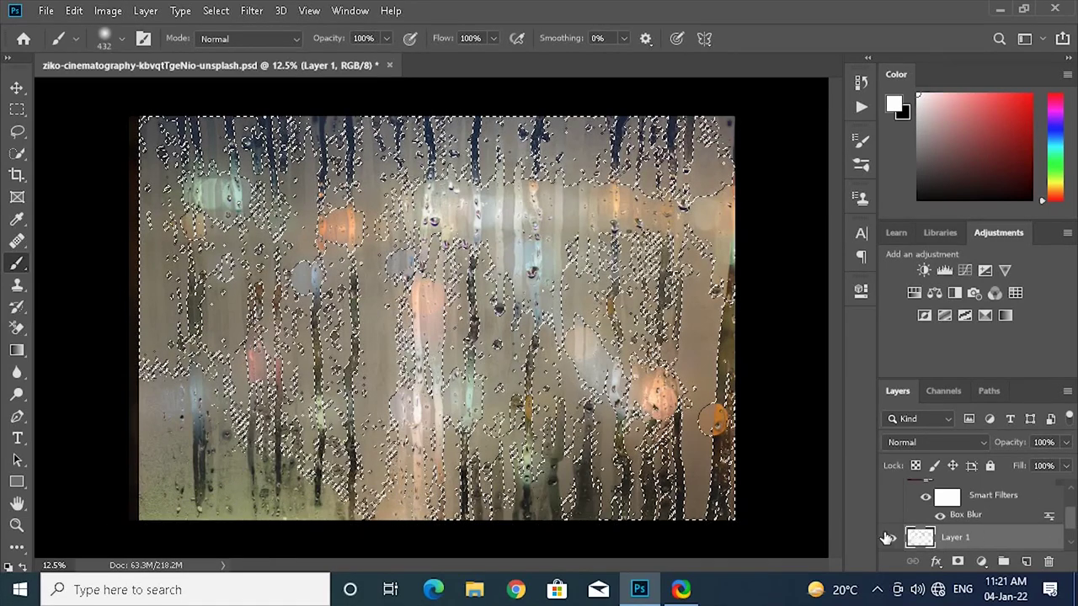
pyautogui.hotkey('ctrl', 'BackSpace')
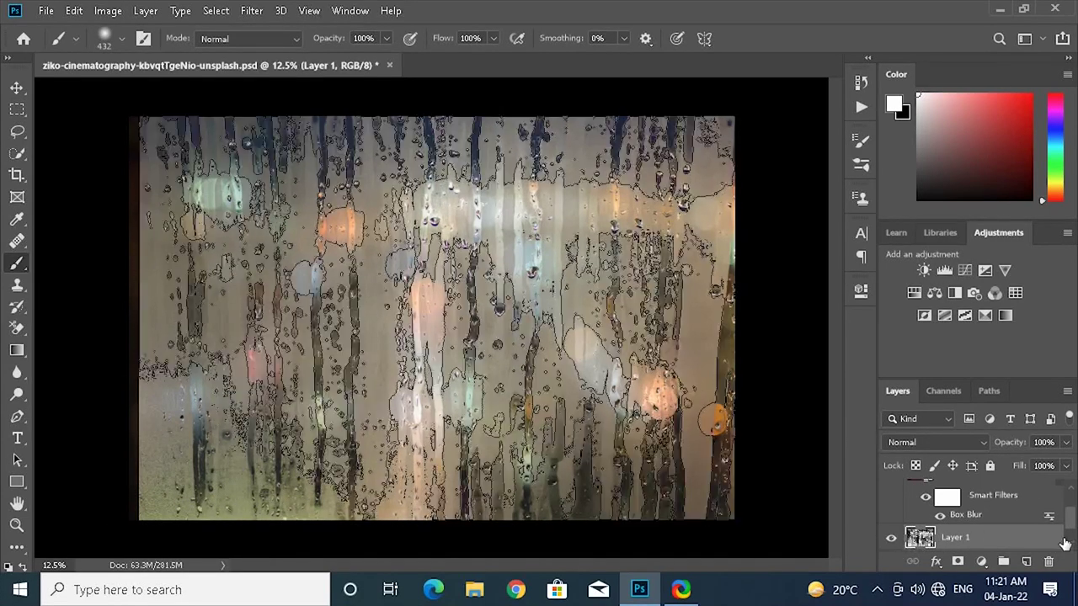
pyautogui.moveTo(1071, 528); pyautogui.dragTo(1070, 503)
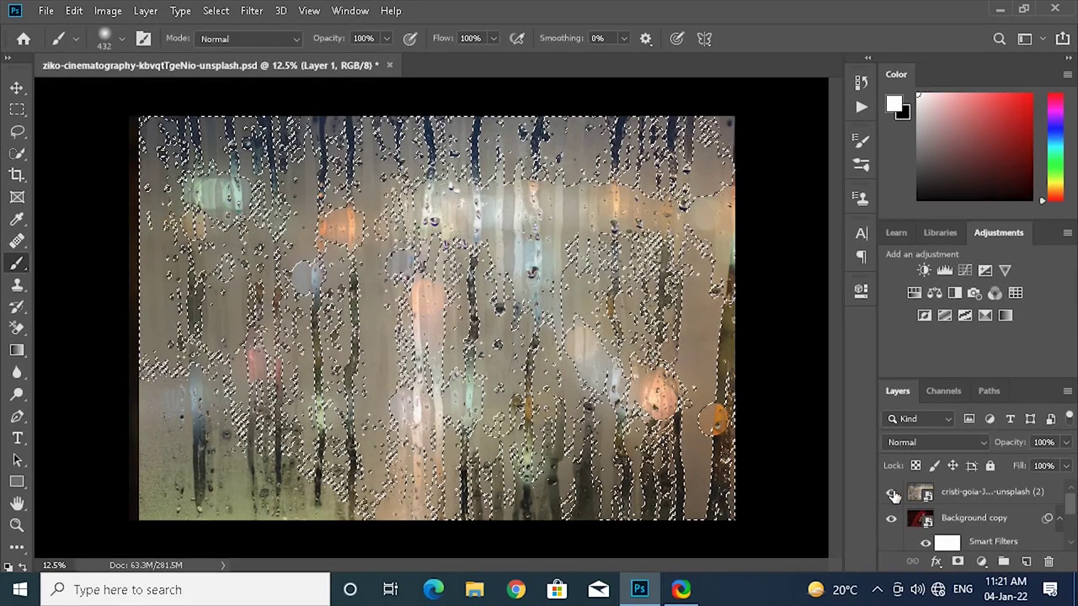
# Step: Deselect and clip the Background copy layer to the white raindrop layer below
pyautogui.hotkey('ctrl', 'd')
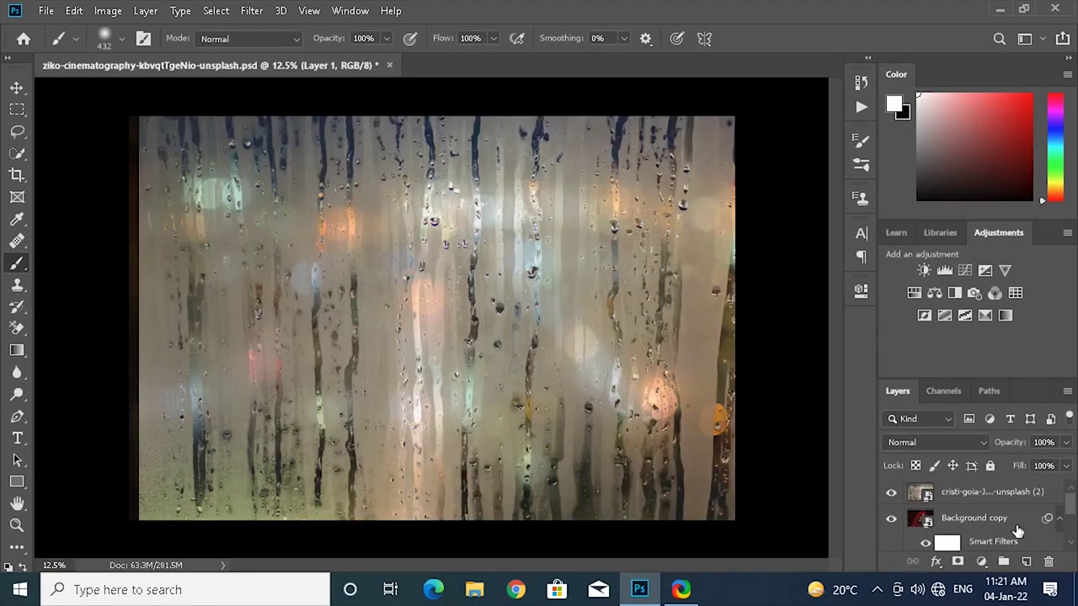
pyautogui.scroll(-1, 1074, 506)
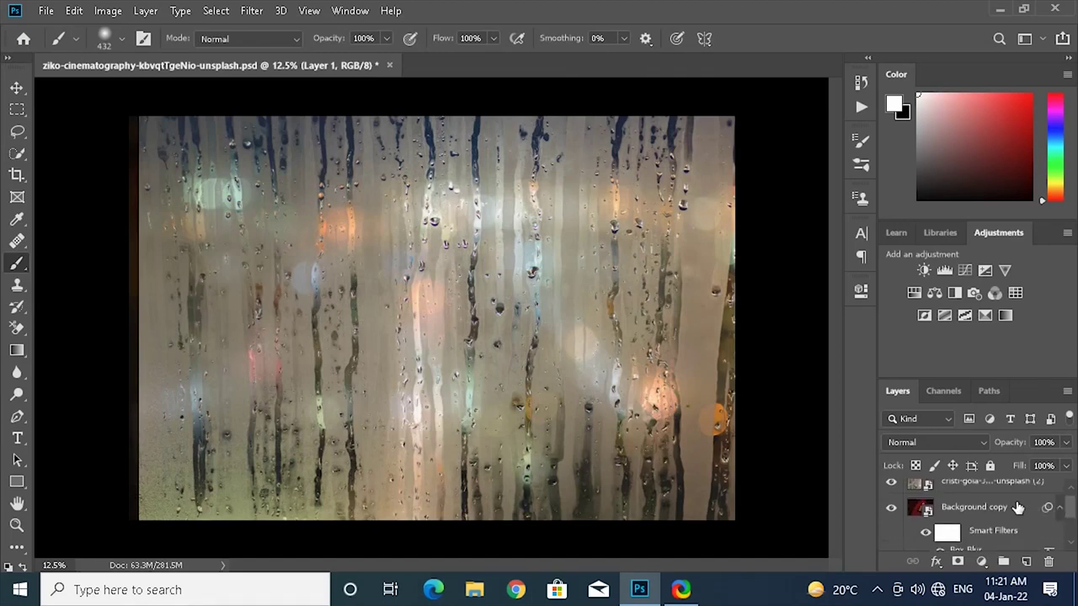
pyautogui.click(990, 509)
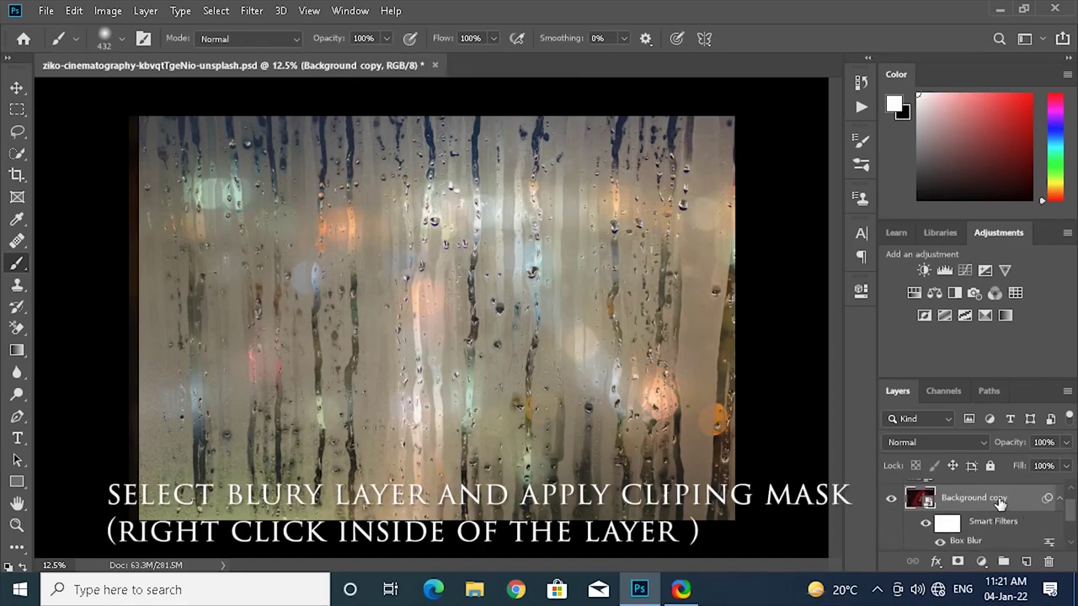
pyautogui.rightClick(1001, 504)
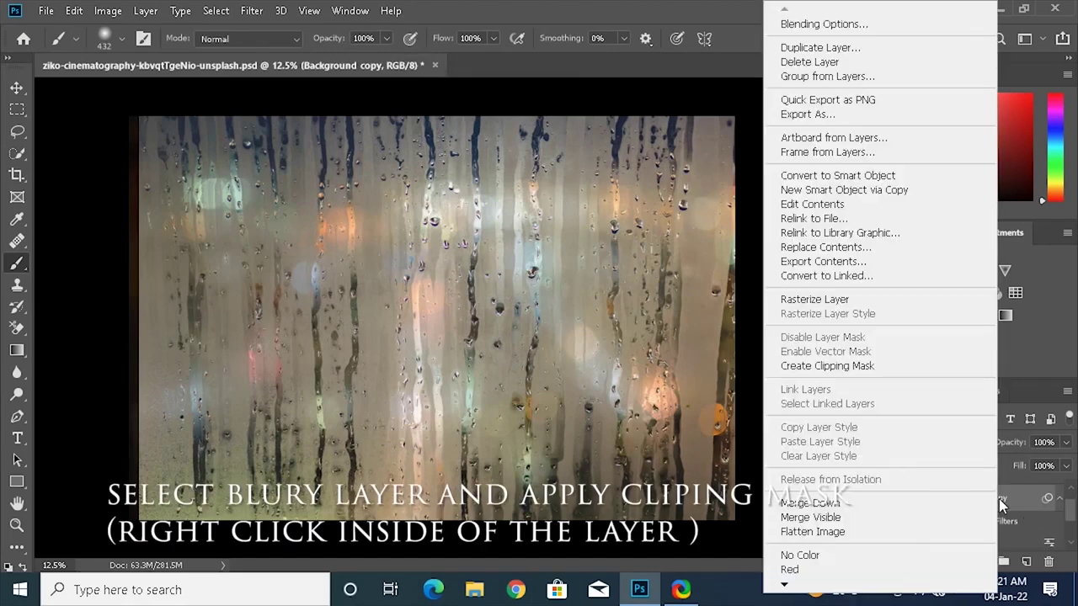
pyautogui.click(849, 364)
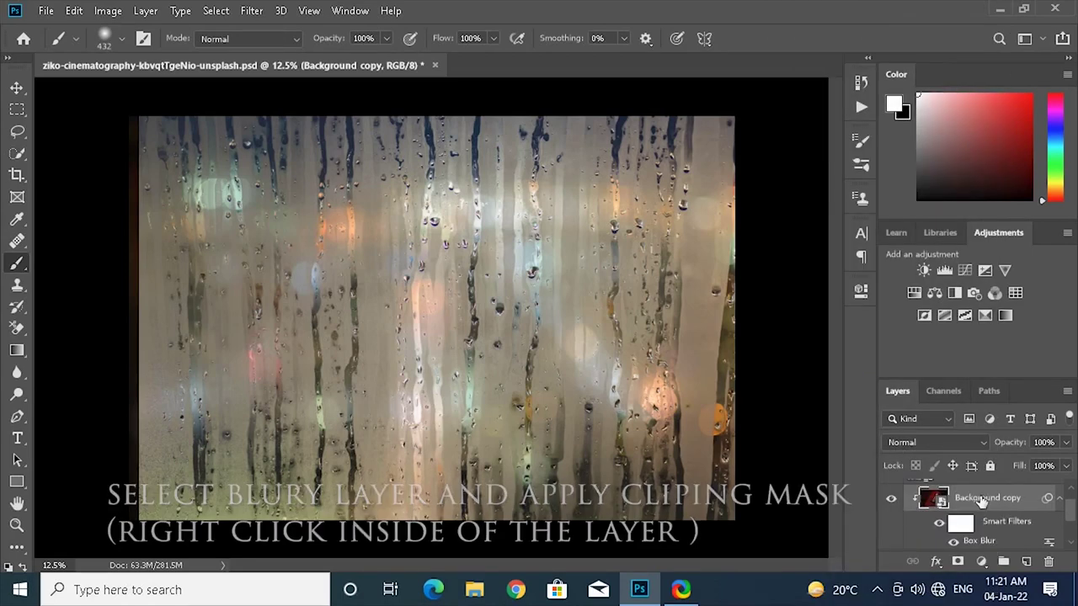
# Step: Restore visibility of Background copy and the raindrop texture, then select the texture layer
pyautogui.scroll(1, 1073, 506)
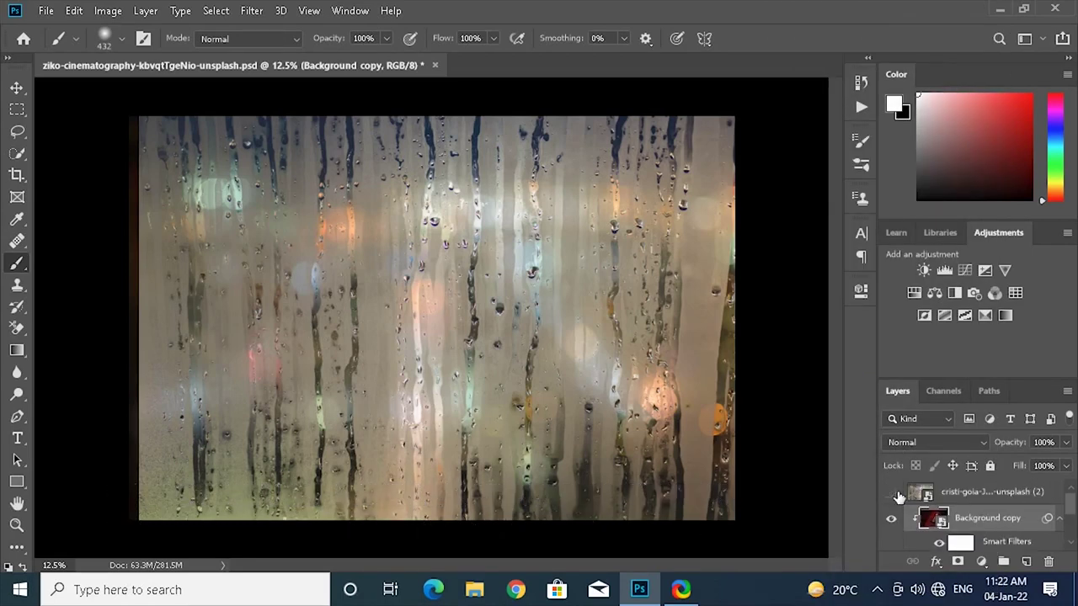
pyautogui.click(894, 495)
pyautogui.click(886, 524)
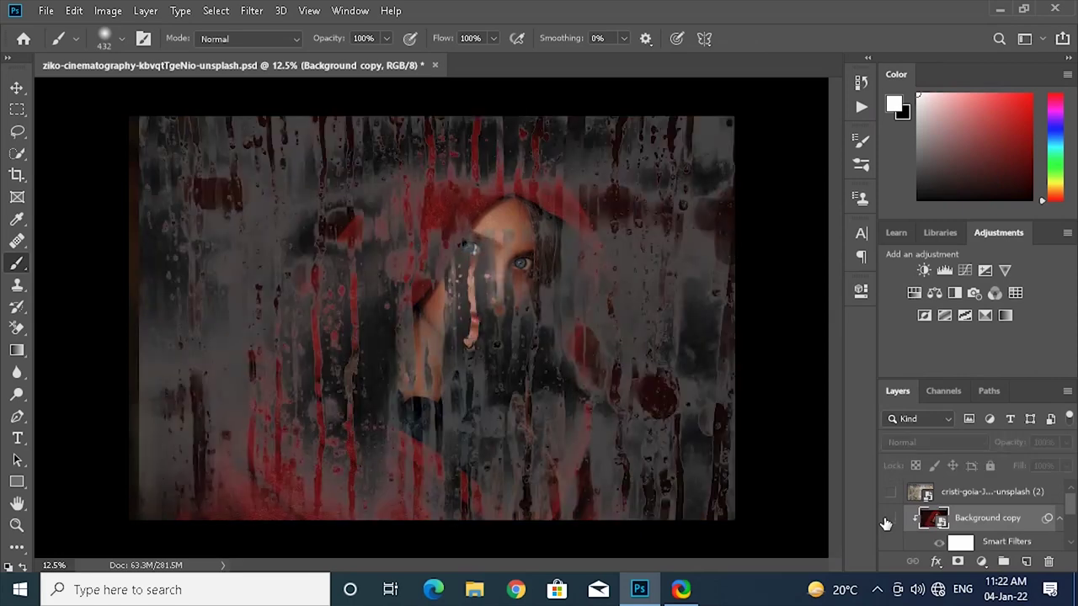
pyautogui.click(888, 523)
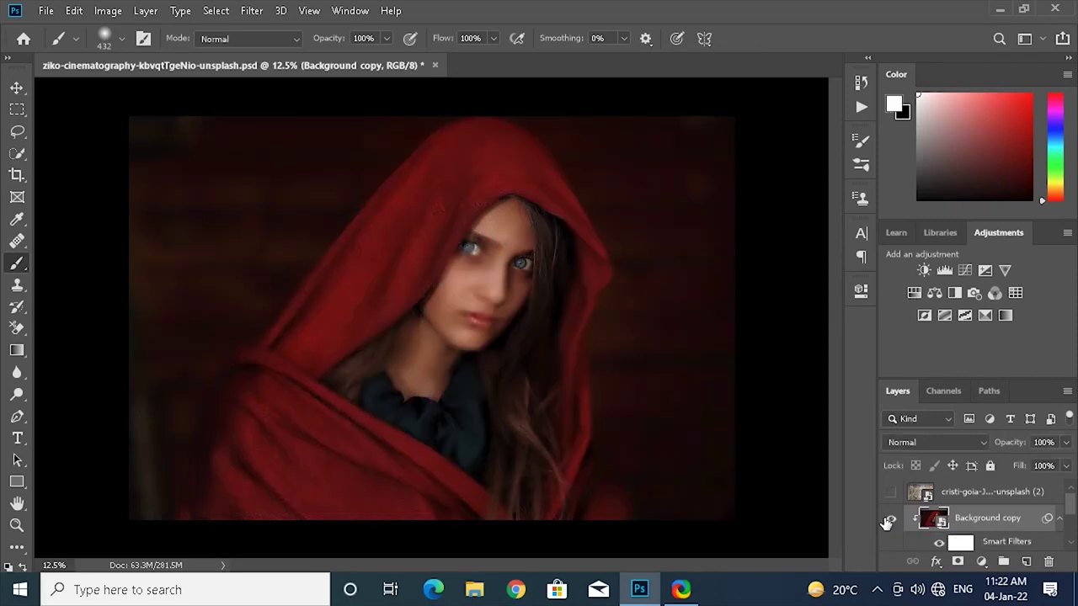
pyautogui.click(894, 497)
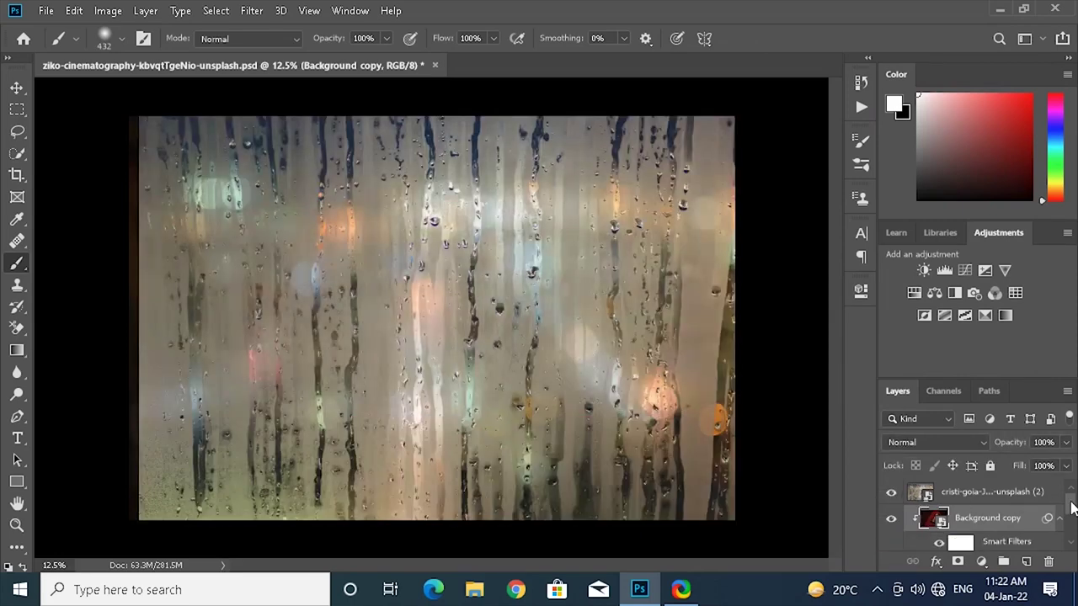
pyautogui.click(1003, 493)
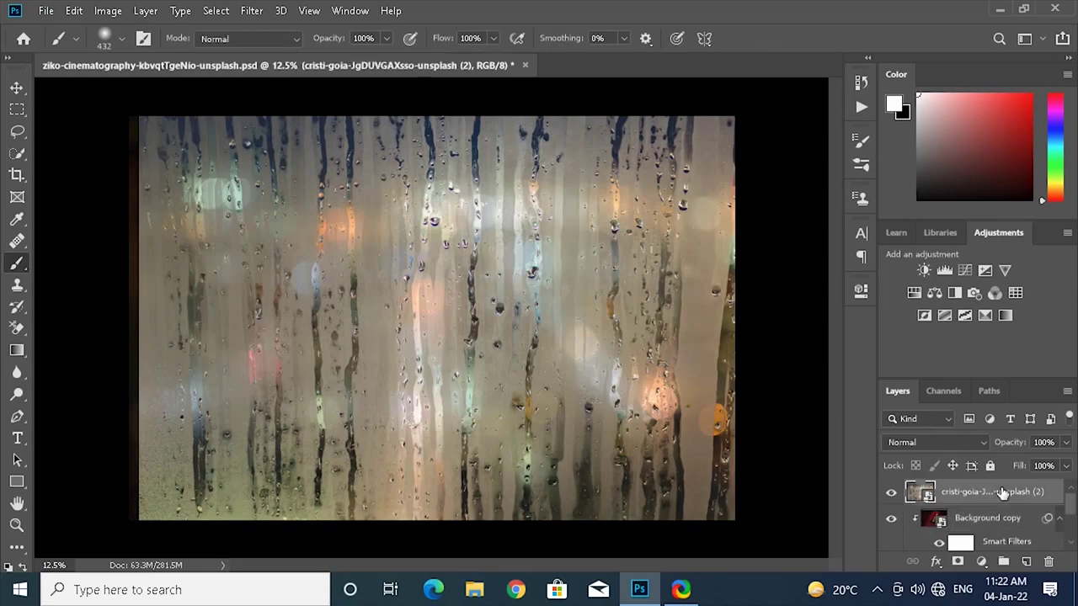
# Step: Set the raindrop texture layer to Hard Light blend mode at 54% opacity
pyautogui.click(926, 443)
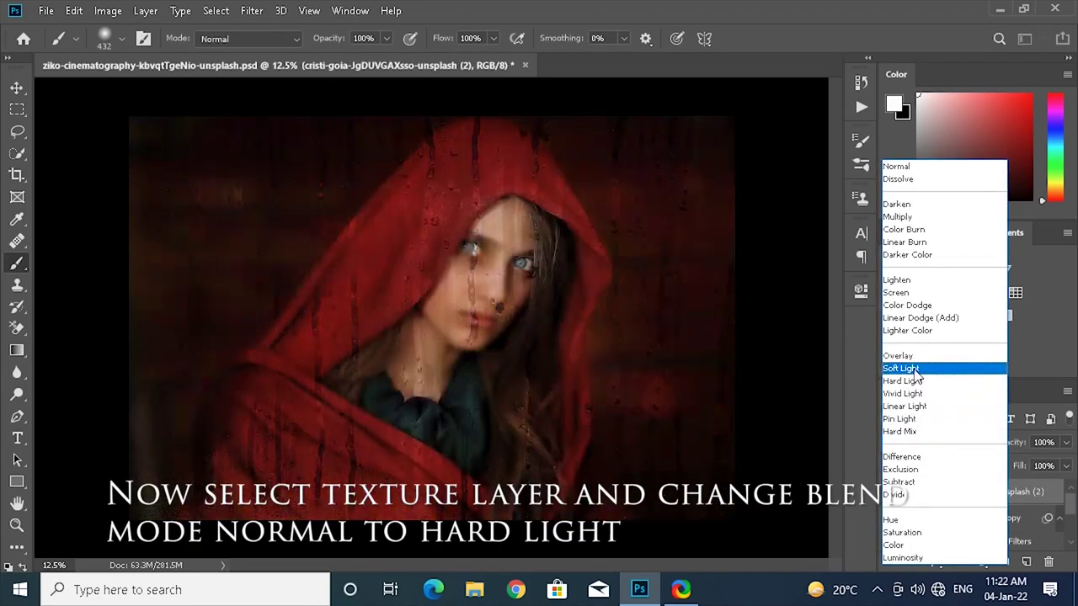
pyautogui.click(913, 384)
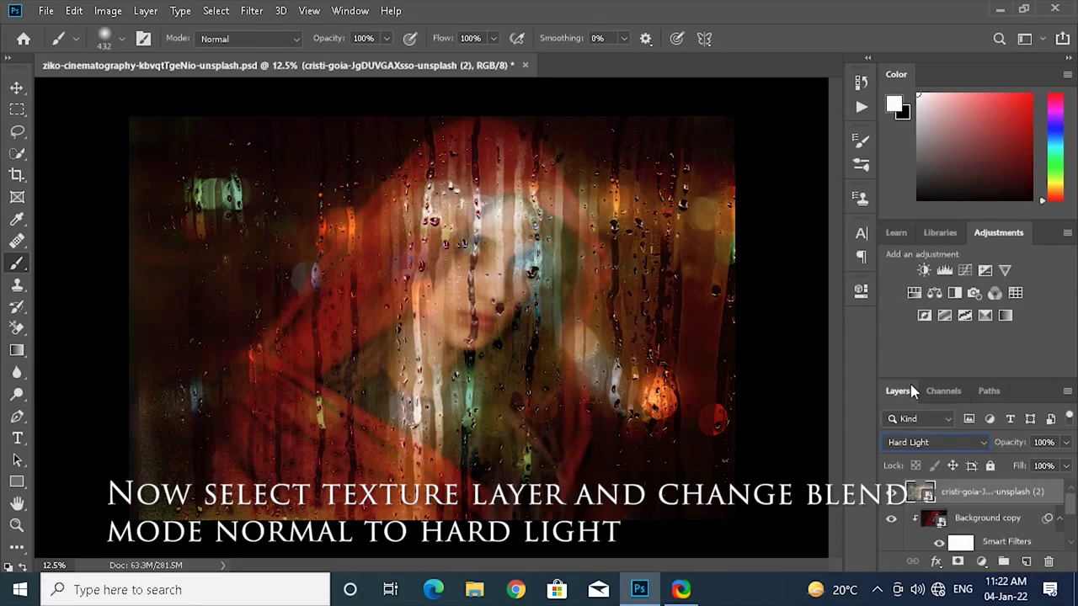
pyautogui.click(1066, 442)
pyautogui.moveTo(1066, 465); pyautogui.dragTo(1028, 468)
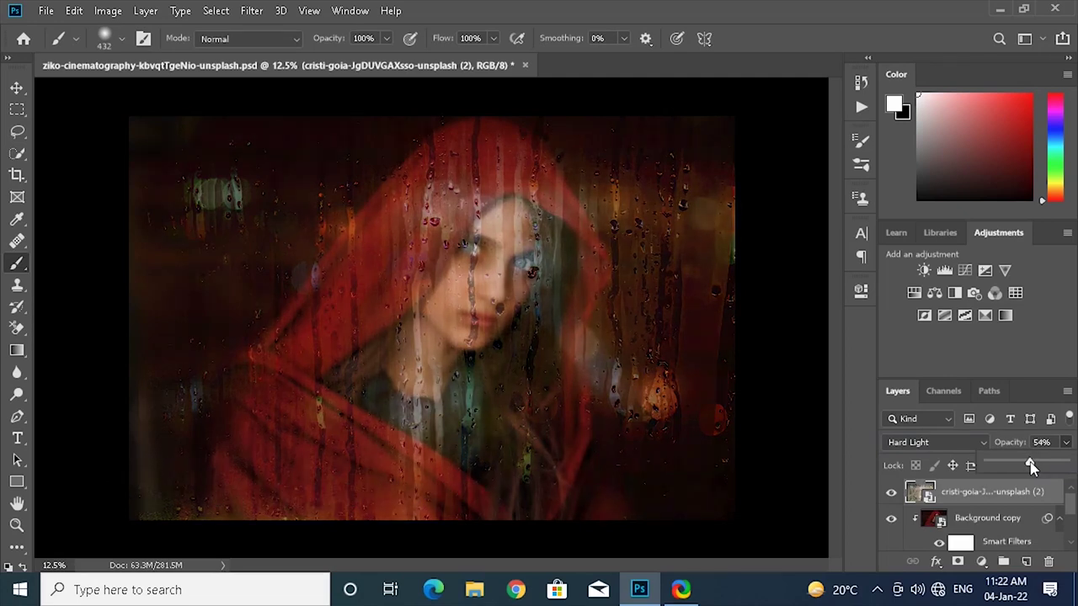
pyautogui.click(1073, 505)
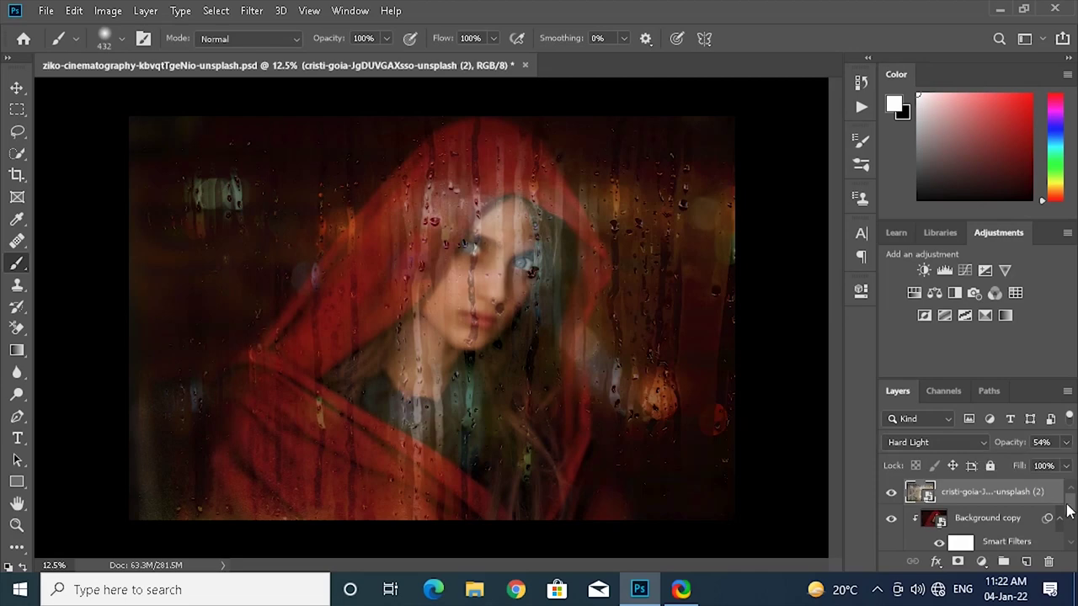
pyautogui.scroll(-2, 1068, 511)
pyautogui.scroll(2, 1070, 505)
# Step: Clip a new Hue/Saturation 1 layer to the rain texture and drop Saturation to -77
pyautogui.click(982, 564)
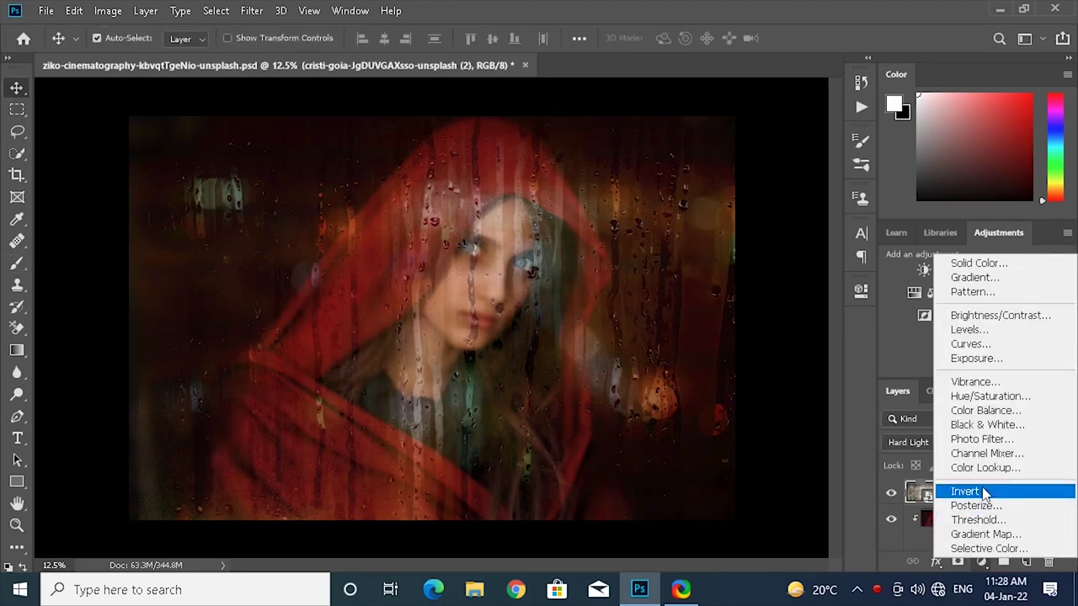
pyautogui.click(987, 403)
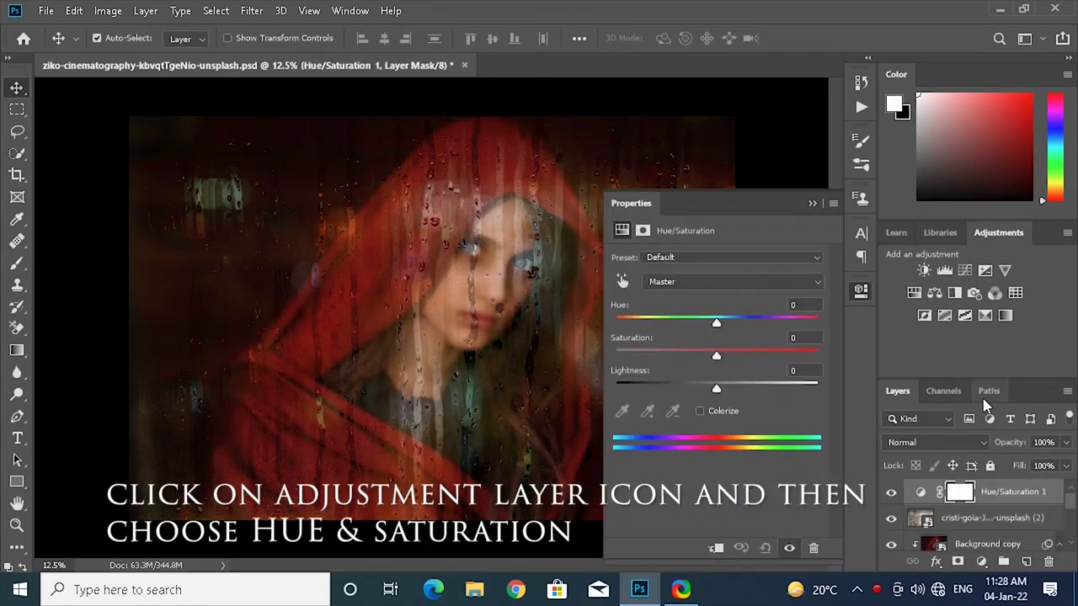
pyautogui.click(715, 549)
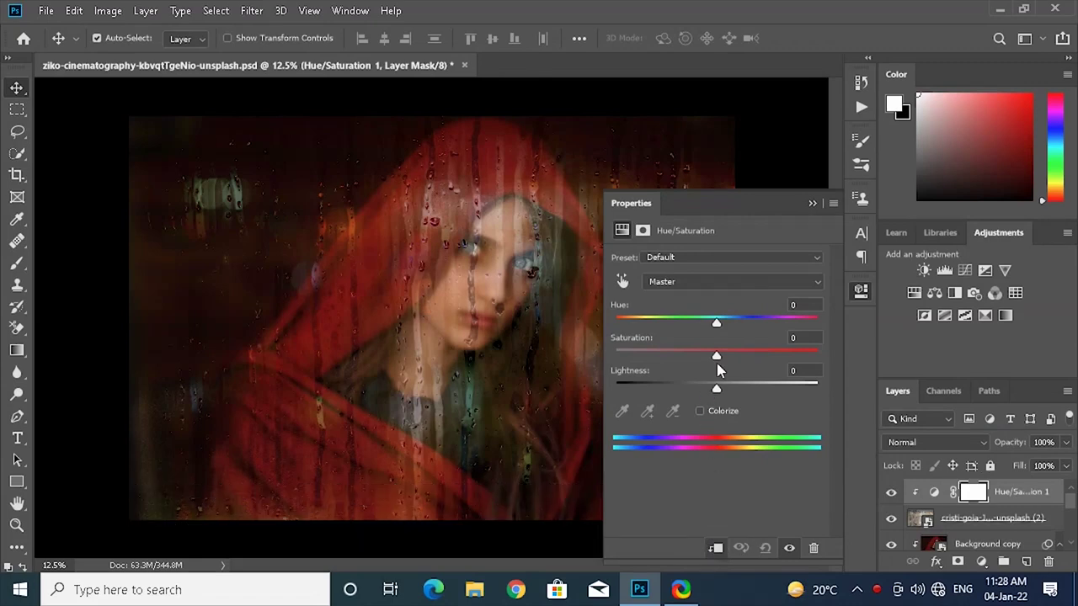
pyautogui.moveTo(715, 359); pyautogui.dragTo(639, 360)
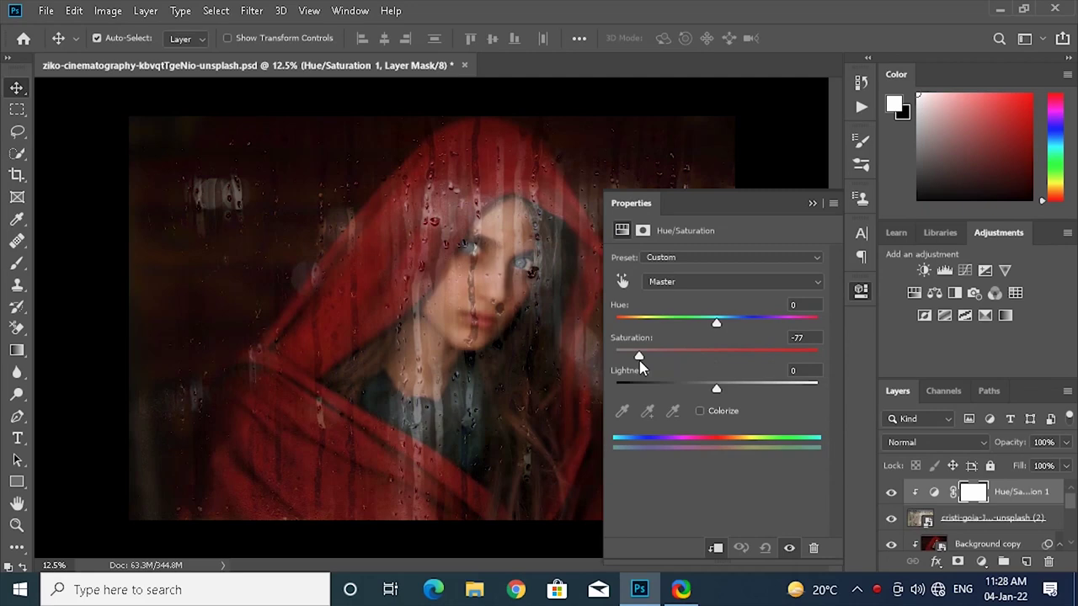
pyautogui.click(813, 205)
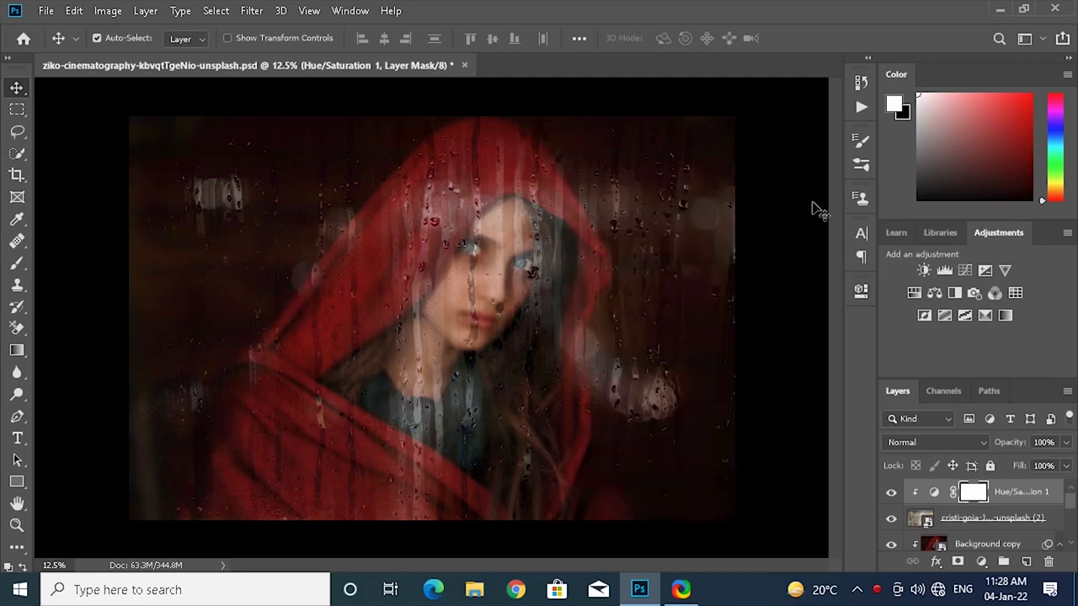
pyautogui.scroll(-1, 1065, 506)
pyautogui.scroll(1, 1068, 498)
pyautogui.click(981, 561)
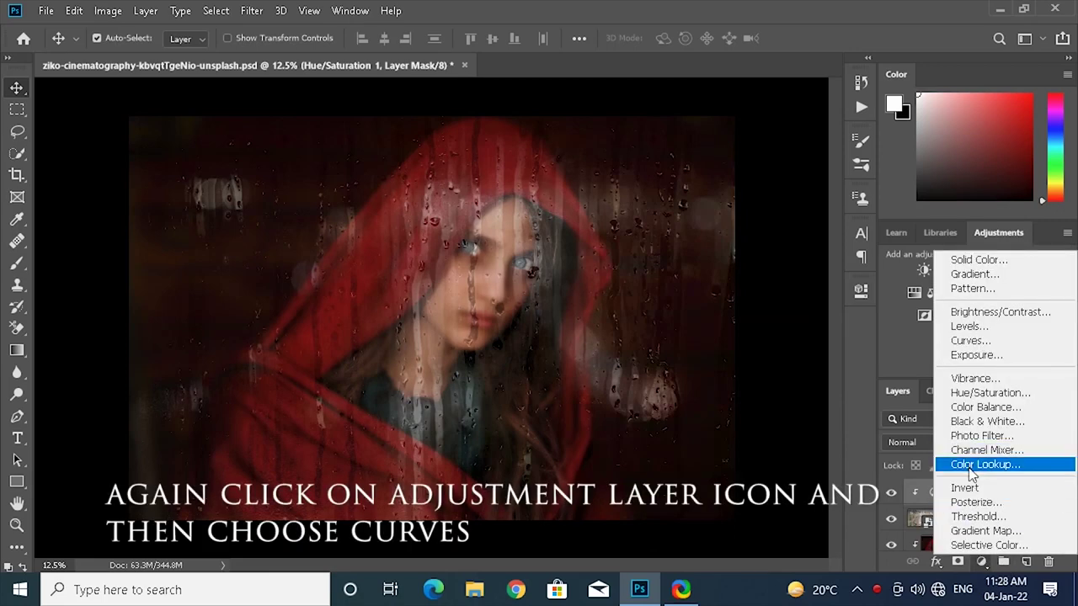
# Step: Add a Curves layer clipped to the layer below, with the white point moved to input 200
pyautogui.click(969, 341)
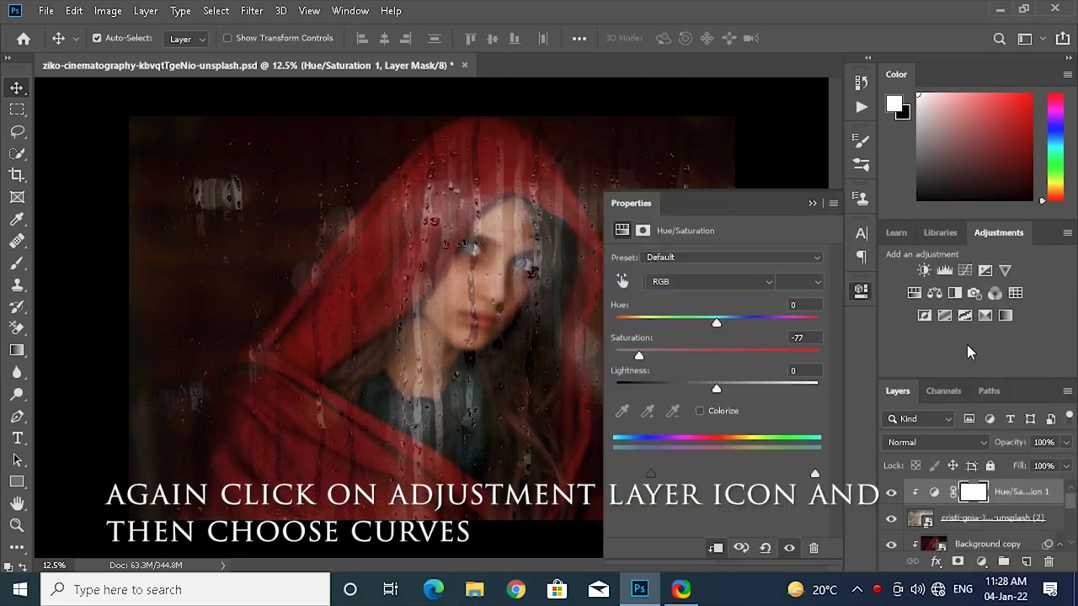
pyautogui.click(715, 549)
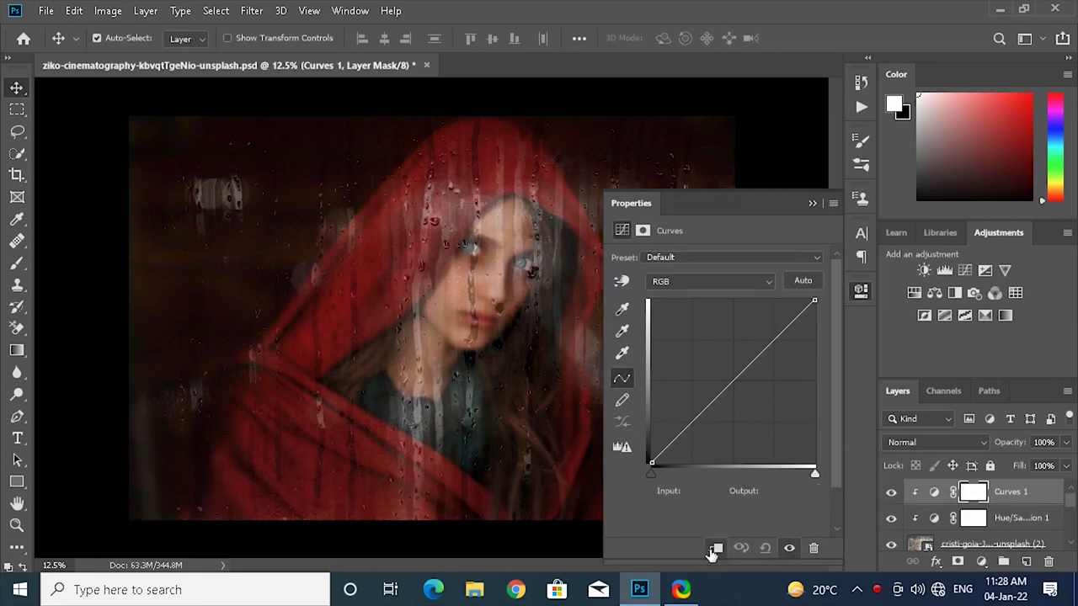
pyautogui.moveTo(815, 476); pyautogui.dragTo(781, 478)
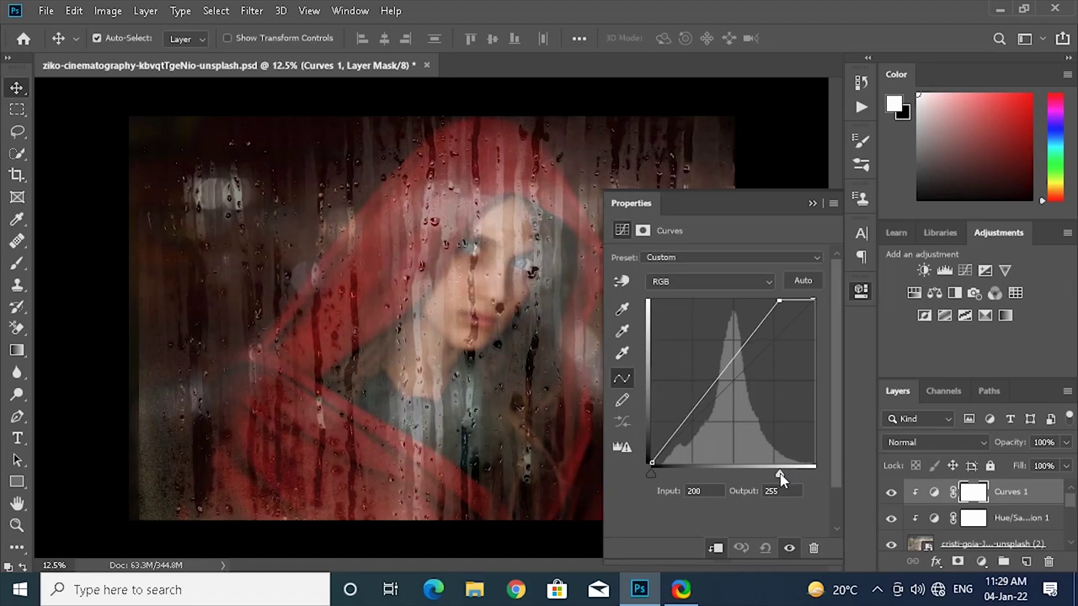
pyautogui.click(813, 206)
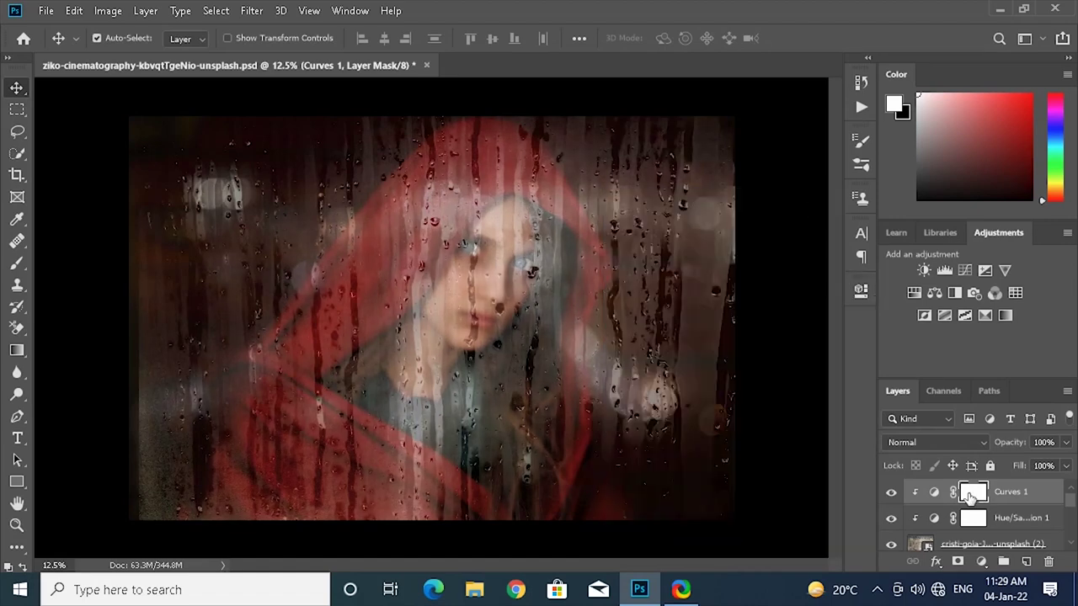
# Step: Invert the Curves mask to black to hide the brightening, then switch to the Brush tool
pyautogui.press('ctrl')
pyautogui.hotkey('ctrl', 'i')
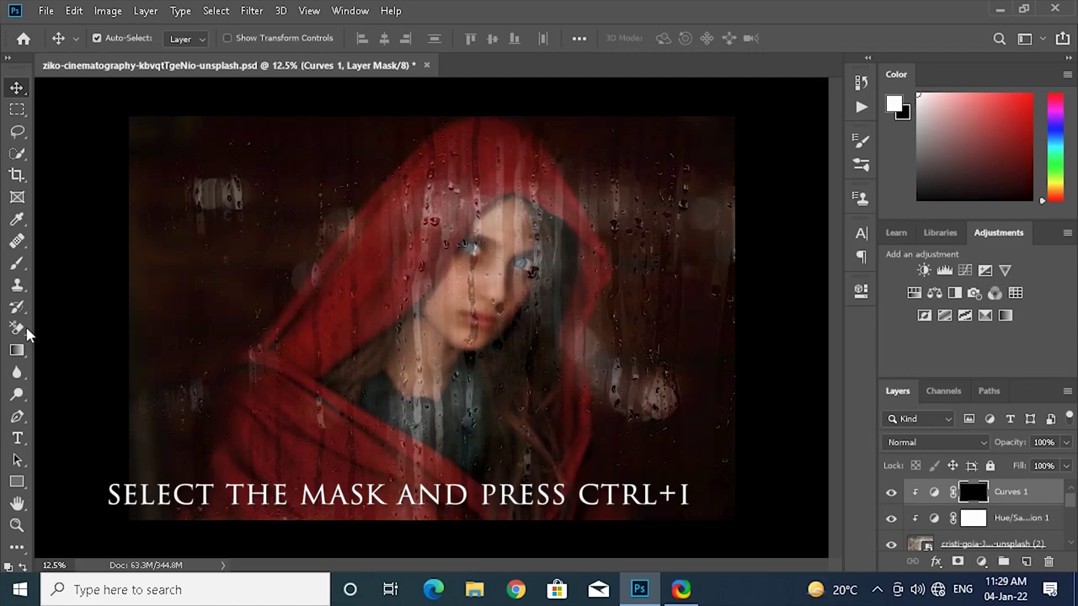
pyautogui.click(17, 263)
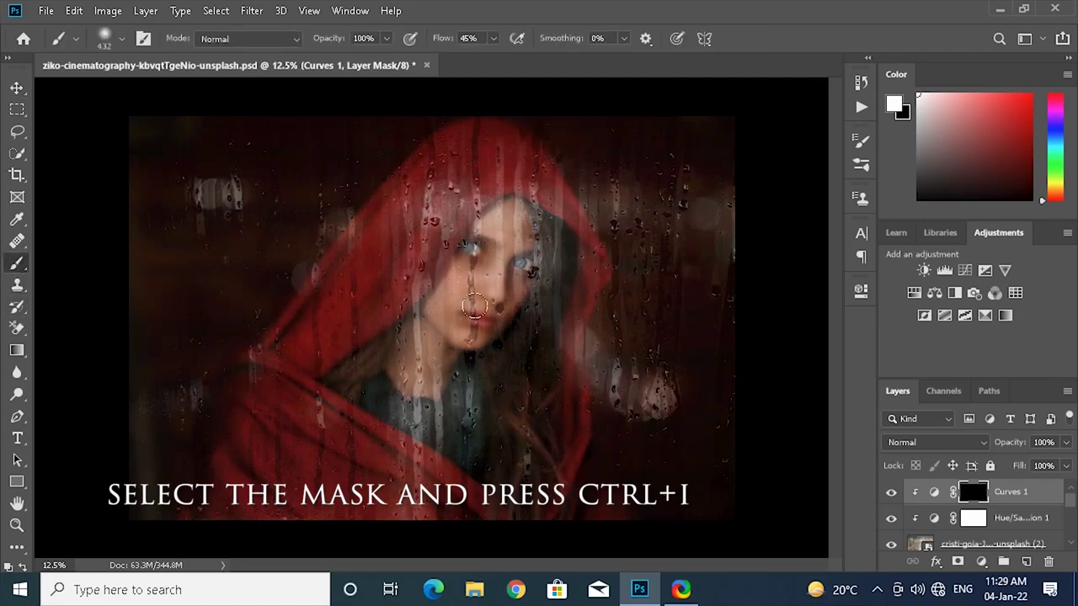
# Step: Paint white on the Curves 1 mask over the face and the dark right-side background
pyautogui.moveTo(474, 308); pyautogui.dragTo(431, 330)
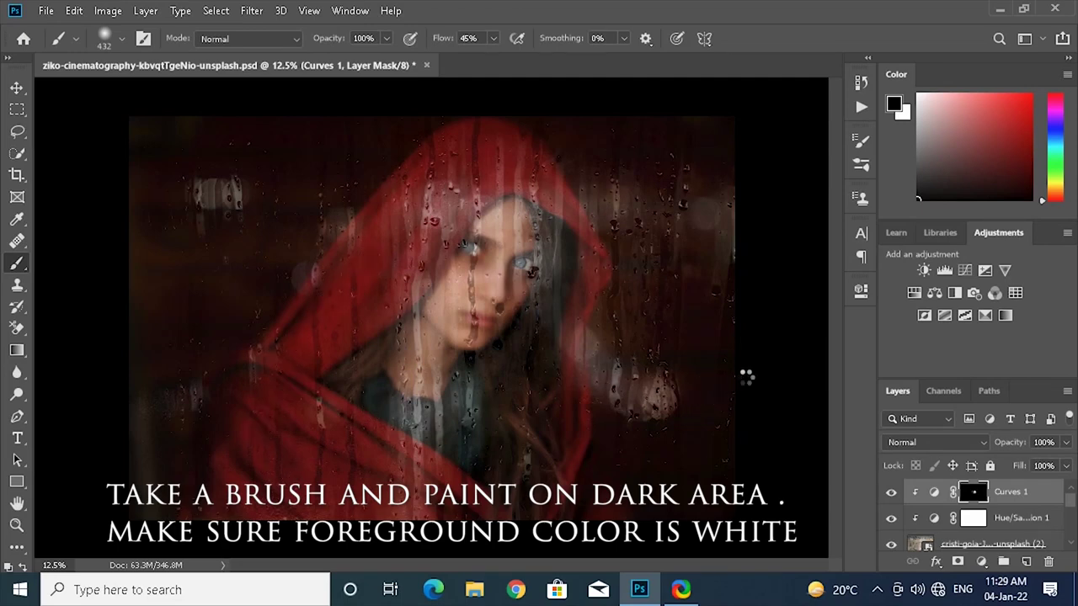
pyautogui.press('x')
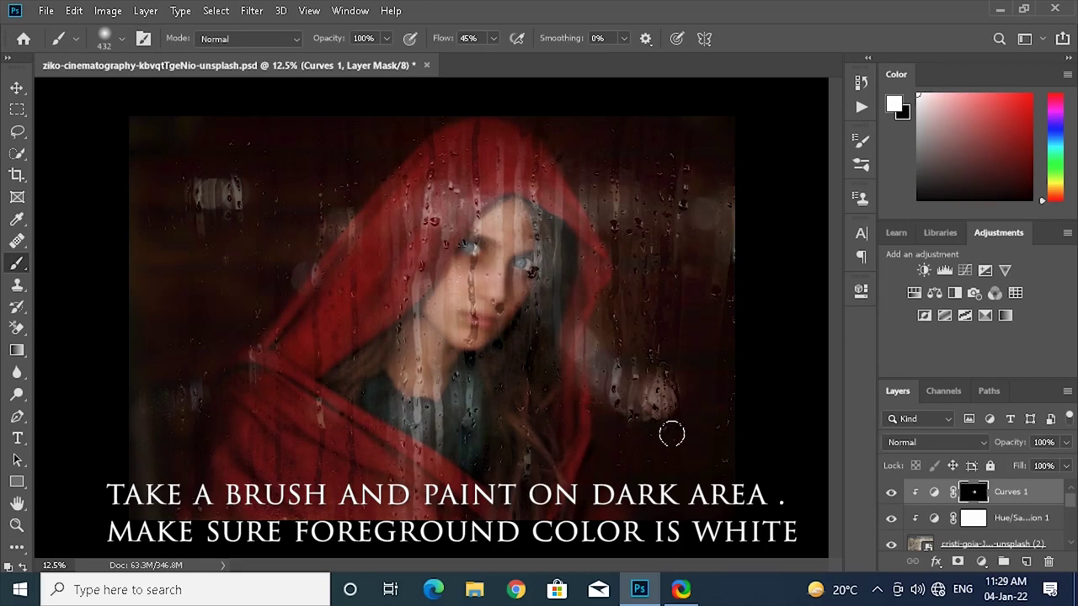
pyautogui.moveTo(692, 329)
pyautogui.mouseDown()
pyautogui.moveTo(686, 457)
pyautogui.moveTo(681, 356)
pyautogui.moveTo(710, 414)
pyautogui.mouseUp()
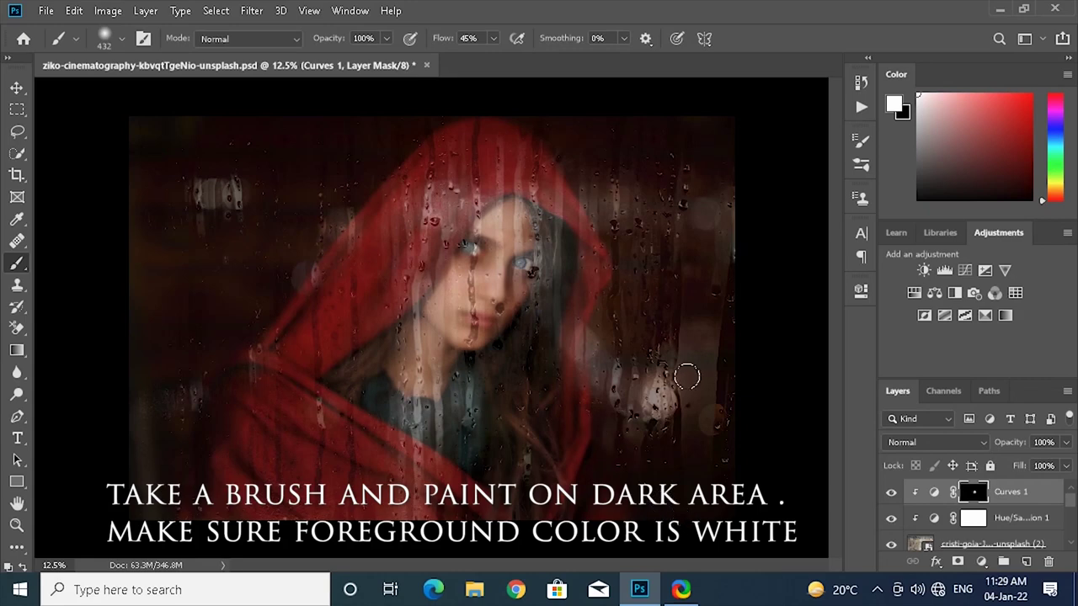
pyautogui.moveTo(688, 224)
pyautogui.mouseDown()
pyautogui.moveTo(677, 250)
pyautogui.moveTo(614, 306)
pyautogui.moveTo(633, 261)
pyautogui.moveTo(619, 210)
pyautogui.moveTo(548, 120)
pyautogui.moveTo(641, 178)
pyautogui.moveTo(676, 175)
pyautogui.moveTo(715, 140)
pyautogui.moveTo(581, 118)
pyautogui.moveTo(610, 114)
pyautogui.mouseUp()
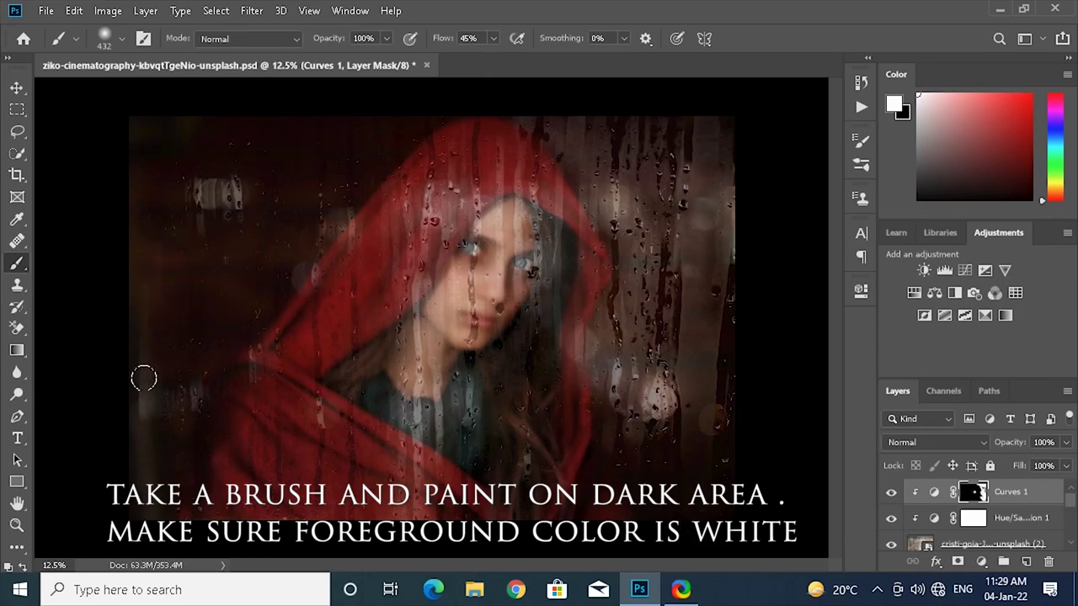
# Step: Reveal the brightening over the dark left edge and the upper and lower-left background
pyautogui.moveTo(144, 378); pyautogui.dragTo(155, 498)
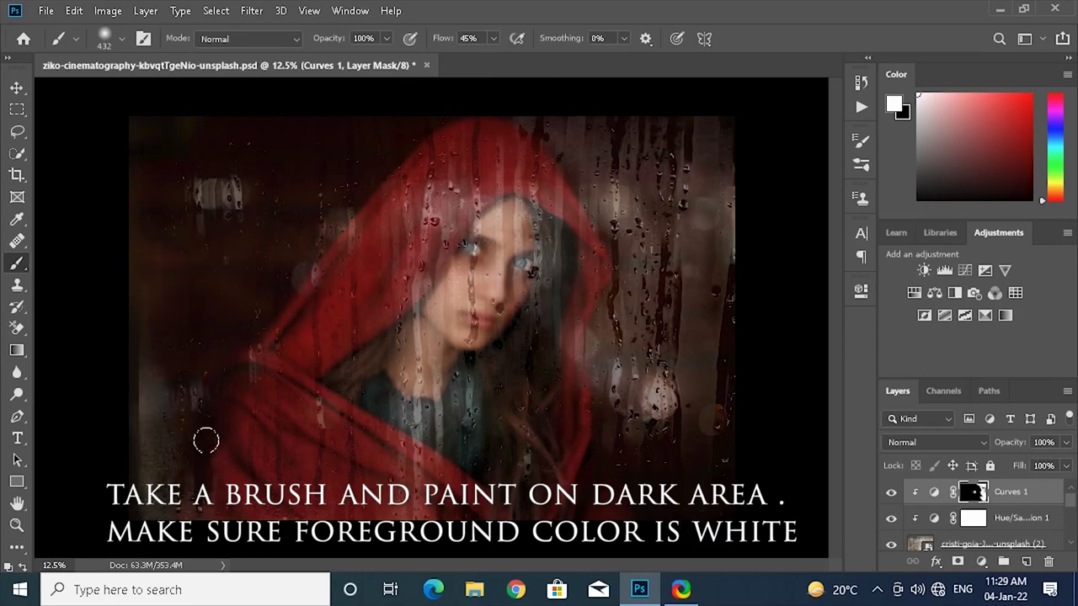
pyautogui.moveTo(214, 376)
pyautogui.mouseDown()
pyautogui.moveTo(215, 415)
pyautogui.moveTo(187, 339)
pyautogui.mouseUp()
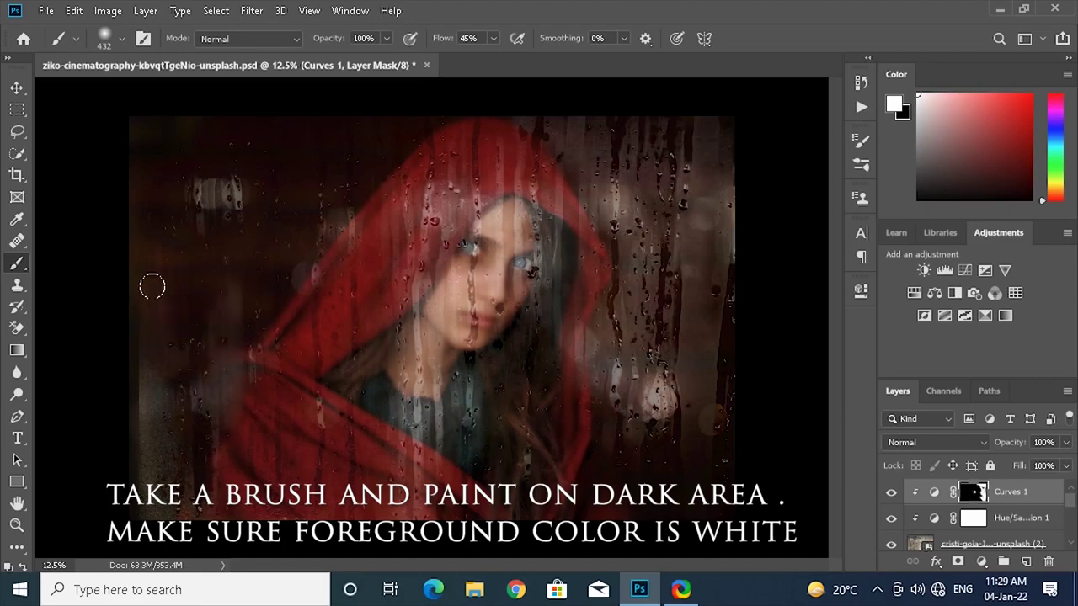
pyautogui.moveTo(146, 306)
pyautogui.mouseDown()
pyautogui.moveTo(154, 180)
pyautogui.moveTo(144, 250)
pyautogui.moveTo(180, 278)
pyautogui.moveTo(233, 312)
pyautogui.moveTo(278, 277)
pyautogui.moveTo(305, 216)
pyautogui.moveTo(309, 123)
pyautogui.moveTo(251, 126)
pyautogui.moveTo(101, 186)
pyautogui.moveTo(159, 185)
pyautogui.moveTo(118, 214)
pyautogui.moveTo(268, 251)
pyautogui.moveTo(315, 199)
pyautogui.moveTo(281, 166)
pyautogui.moveTo(418, 99)
pyautogui.mouseUp()
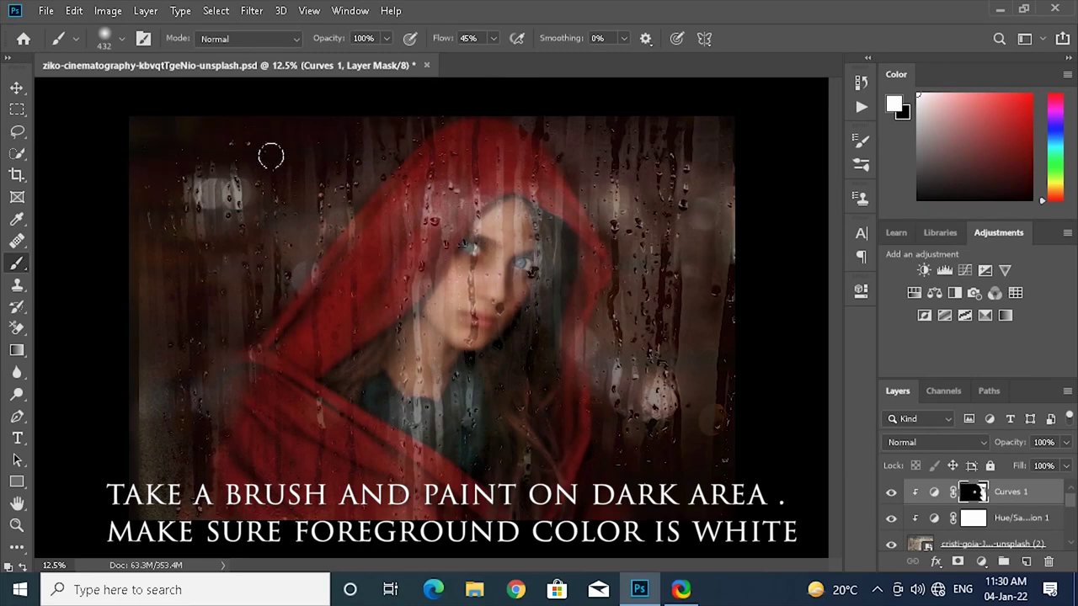
pyautogui.moveTo(199, 358); pyautogui.dragTo(160, 443)
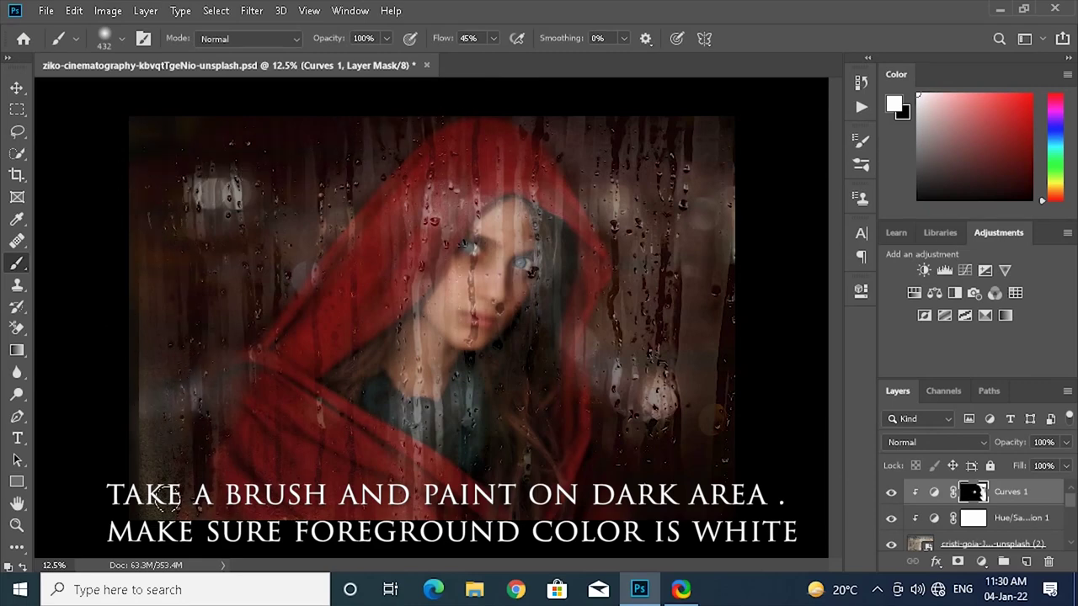
pyautogui.moveTo(173, 494); pyautogui.dragTo(177, 462)
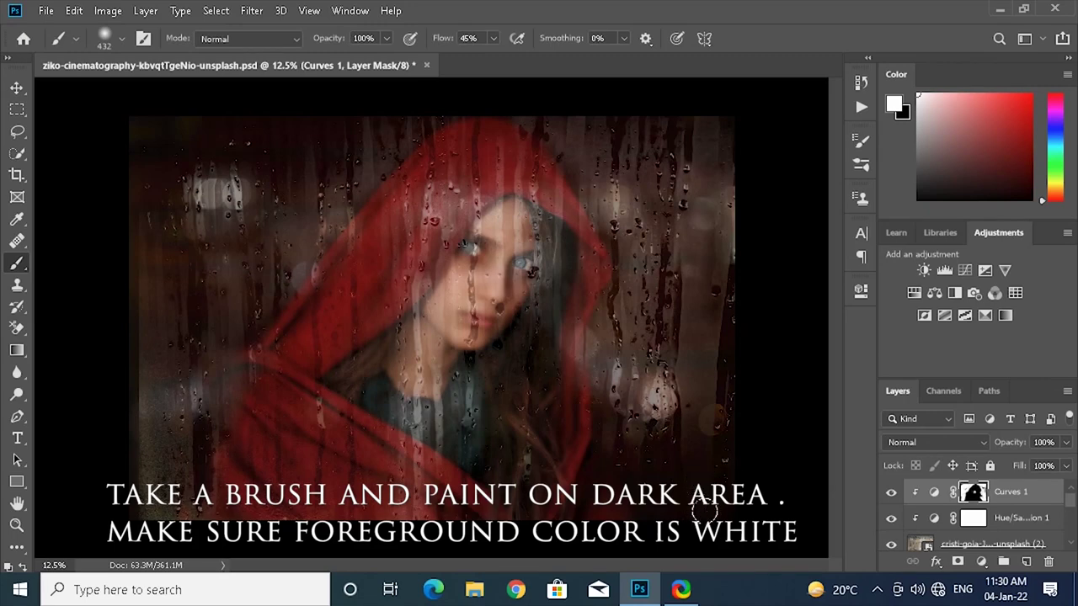
pyautogui.scroll(-2, 1053, 514)
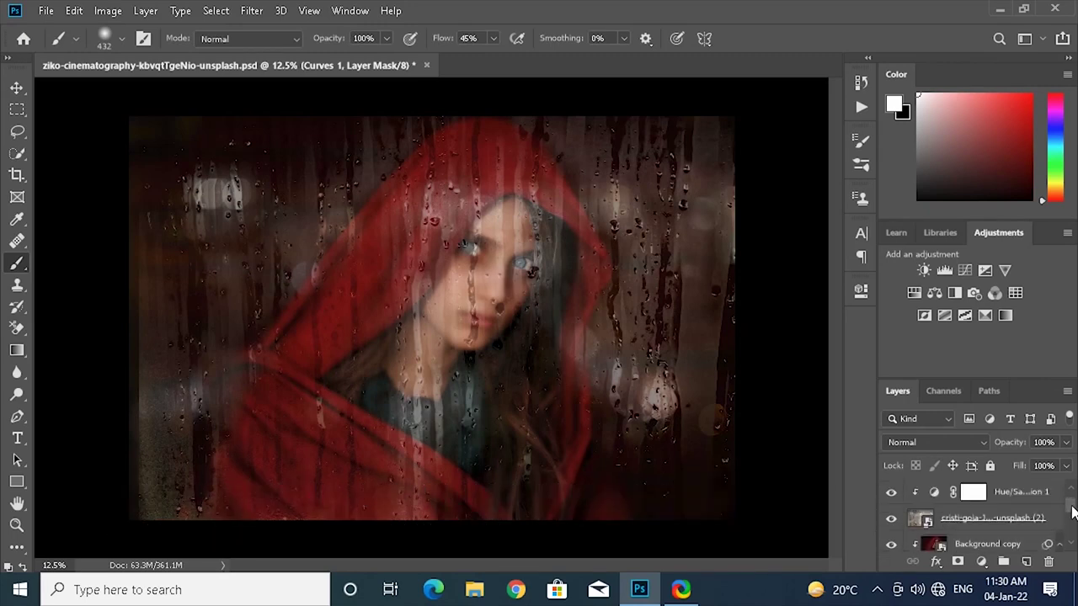
# Step: Duplicate Background as Background copy 3 below the rain texture layer and add a layer mask
pyautogui.scroll(2, 1069, 509)
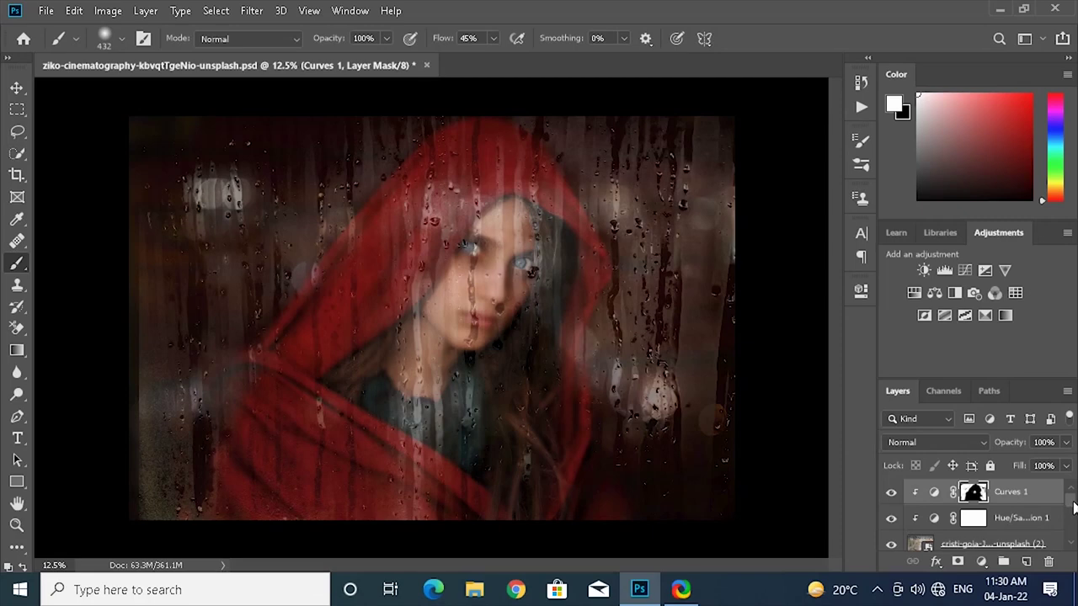
pyautogui.moveTo(1072, 506); pyautogui.dragTo(1072, 543)
pyautogui.click(992, 536)
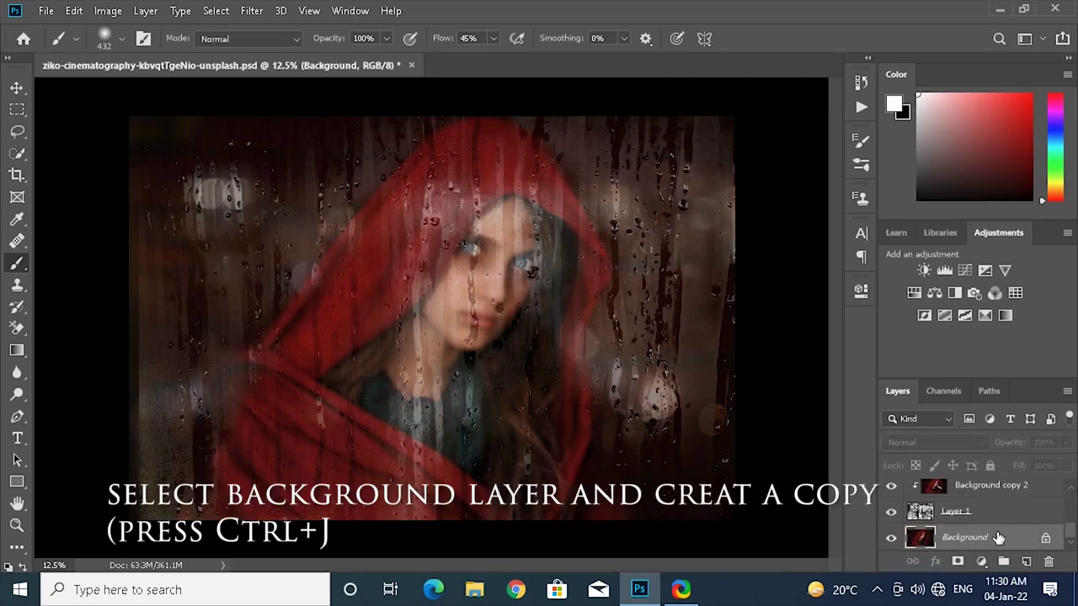
pyautogui.hotkey('ctrl', 'j')
pyautogui.moveTo(1009, 537)
pyautogui.mouseDown()
pyautogui.moveTo(992, 487)
pyautogui.moveTo(985, 530)
pyautogui.mouseUp()
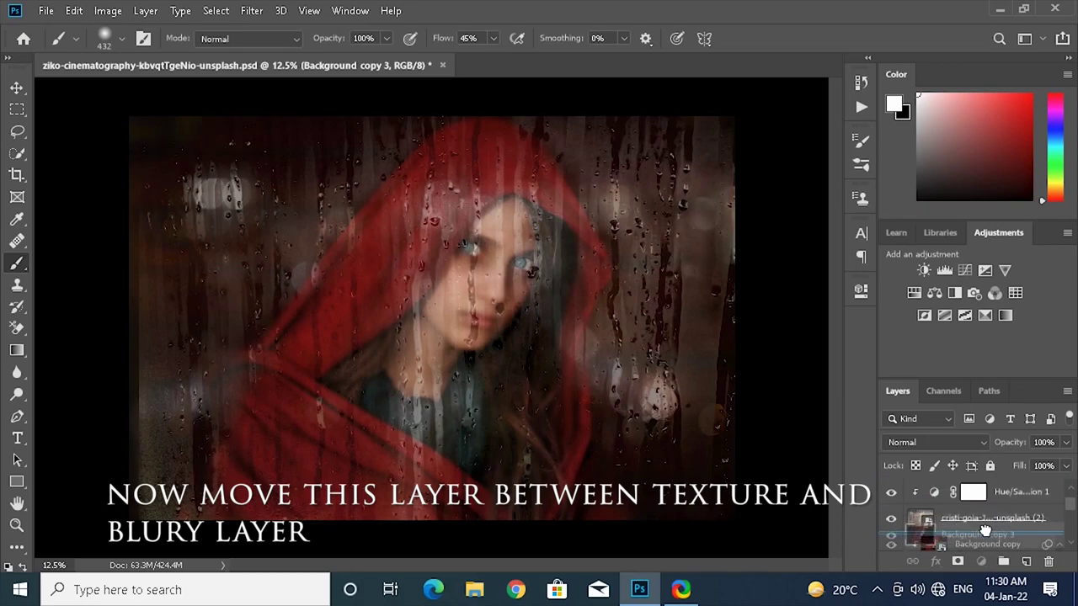
pyautogui.moveTo(985, 530); pyautogui.dragTo(987, 538)
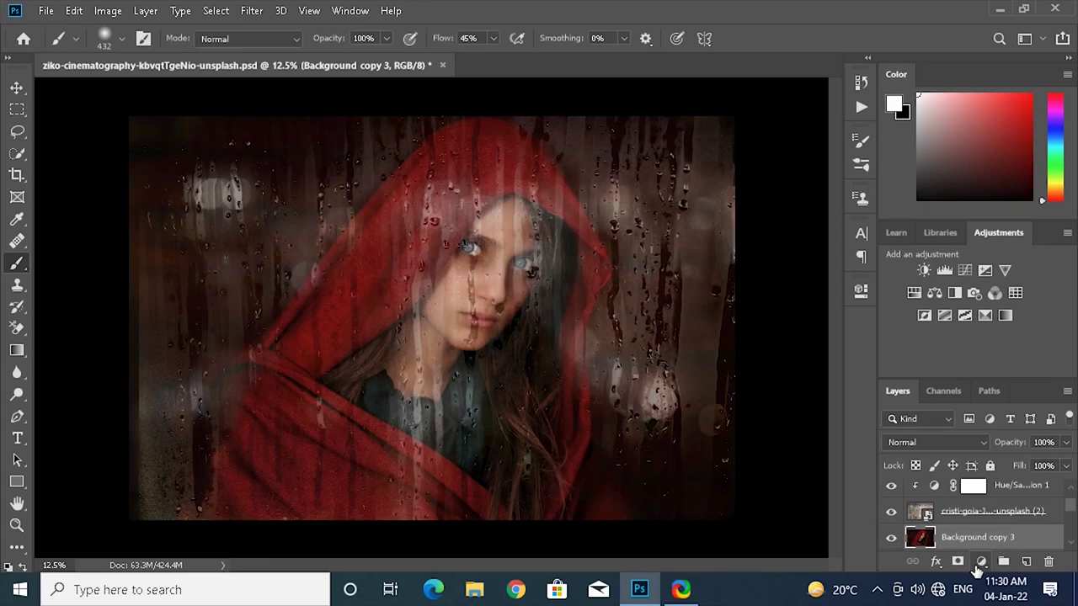
pyautogui.click(959, 564)
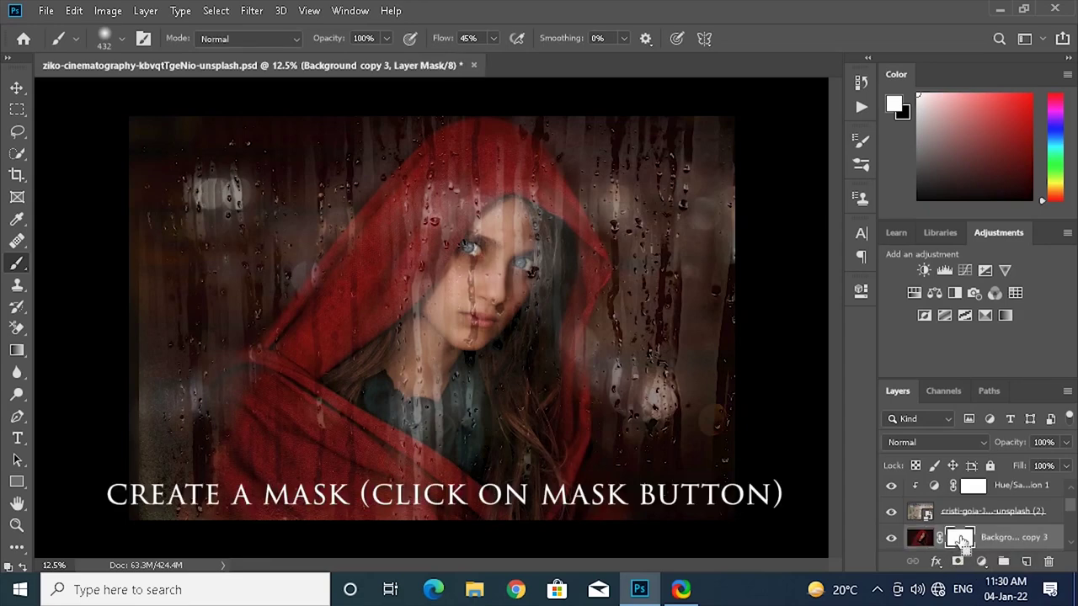
# Step: Invert Background copy 3's mask to black and set the brush flow to 5%
pyautogui.hotkey('ctrl', 'i')
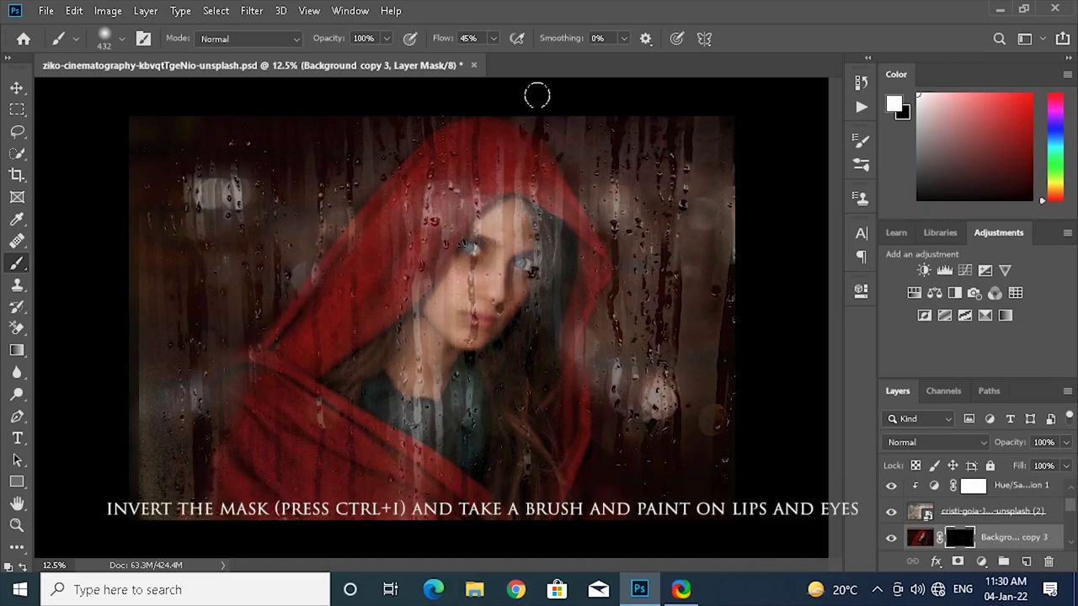
pyautogui.click(495, 39)
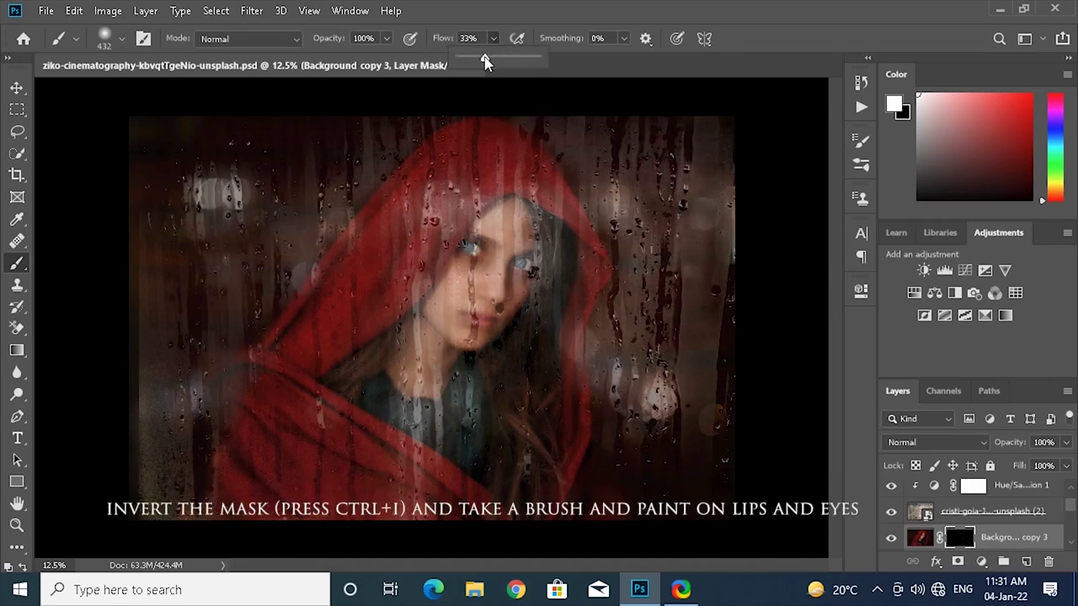
pyautogui.moveTo(470, 62); pyautogui.dragTo(464, 62)
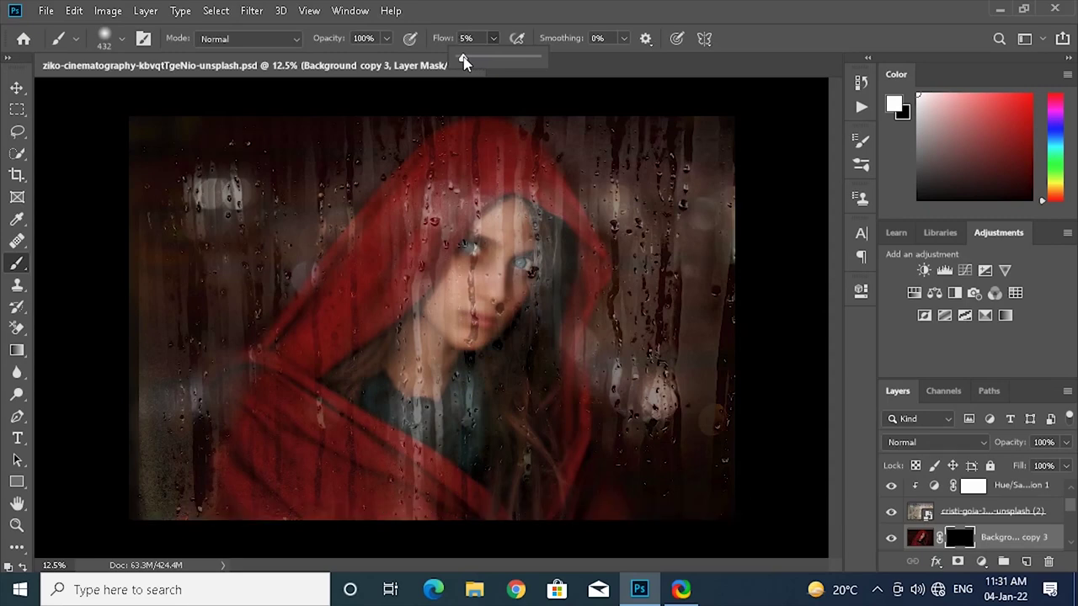
pyautogui.click(484, 314)
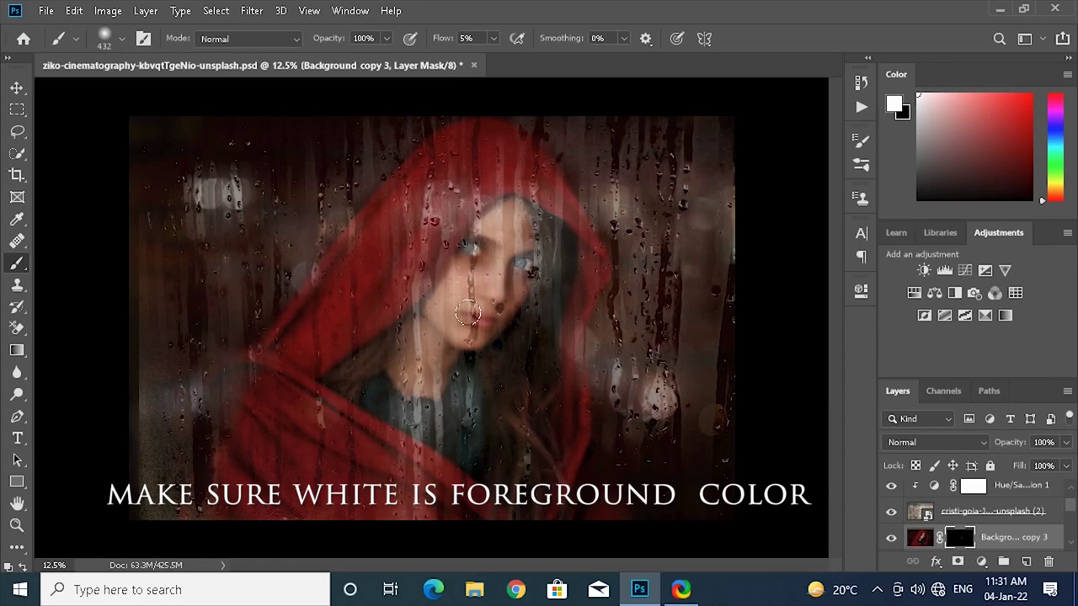
# Step: Softly paint white over the eyes and lips to reveal the sharp features
pyautogui.press('x')
pyautogui.moveTo(469, 313); pyautogui.dragTo(491, 312)
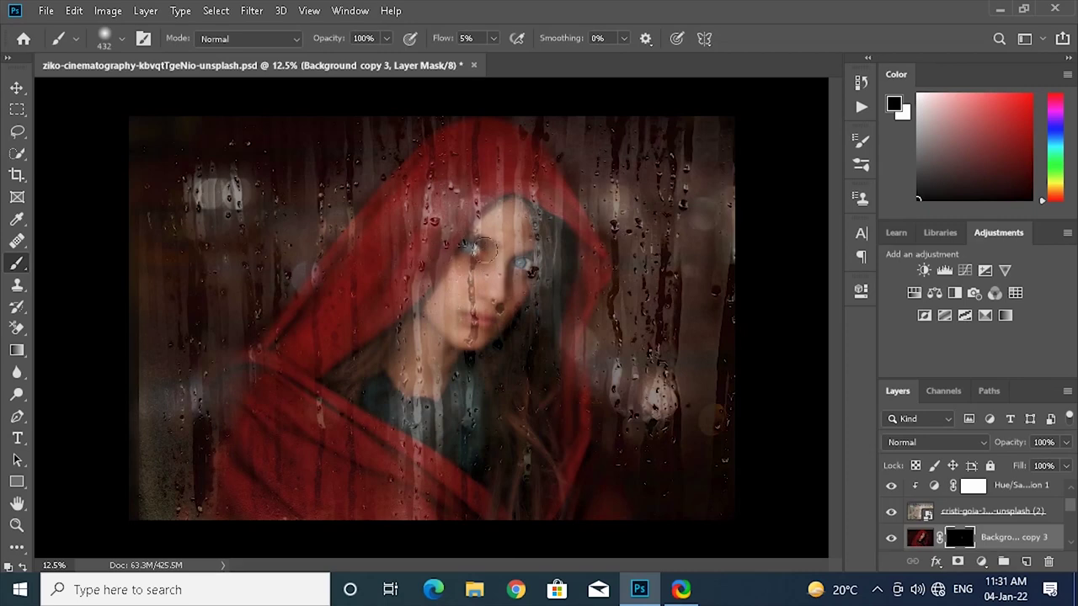
pyautogui.press('x')
pyautogui.moveTo(473, 310)
pyautogui.mouseDown()
pyautogui.moveTo(456, 331)
pyautogui.moveTo(449, 315)
pyautogui.moveTo(493, 303)
pyautogui.moveTo(482, 262)
pyautogui.moveTo(470, 314)
pyautogui.moveTo(473, 229)
pyautogui.moveTo(454, 257)
pyautogui.moveTo(515, 240)
pyautogui.moveTo(509, 271)
pyautogui.moveTo(438, 320)
pyautogui.moveTo(430, 347)
pyautogui.moveTo(454, 288)
pyautogui.moveTo(439, 327)
pyautogui.moveTo(503, 236)
pyautogui.moveTo(490, 198)
pyautogui.moveTo(486, 250)
pyautogui.moveTo(493, 217)
pyautogui.mouseUp()
pyautogui.click(445, 310)
# Step: Select Curves 1 and add a Color Lookup adjustment layer above it
pyautogui.click(1024, 517)
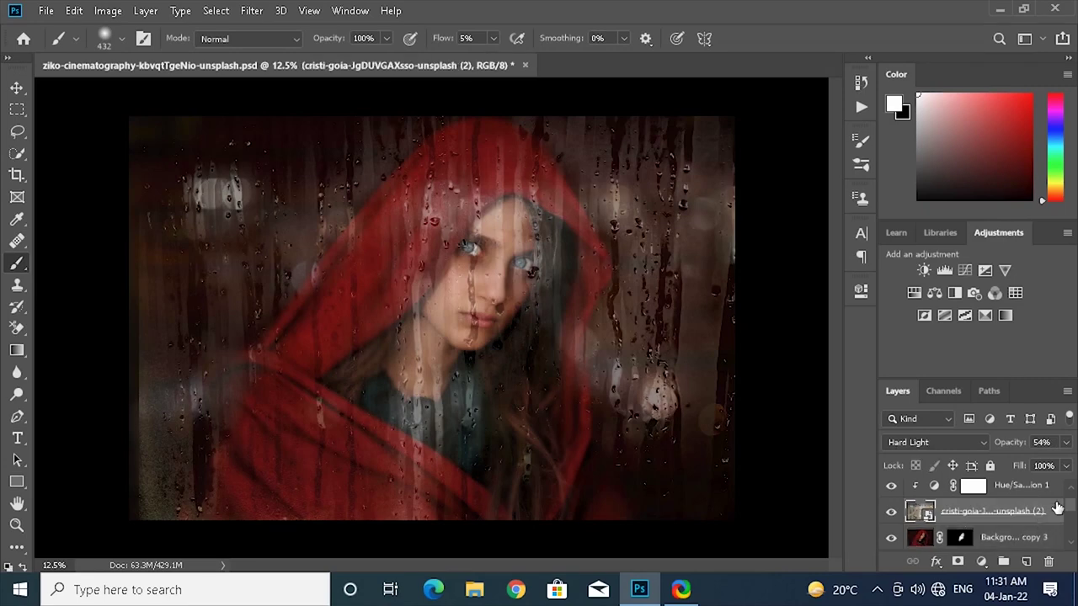
pyautogui.scroll(-2, 1074, 515)
pyautogui.scroll(2, 1036, 505)
pyautogui.scroll(2, 1023, 492)
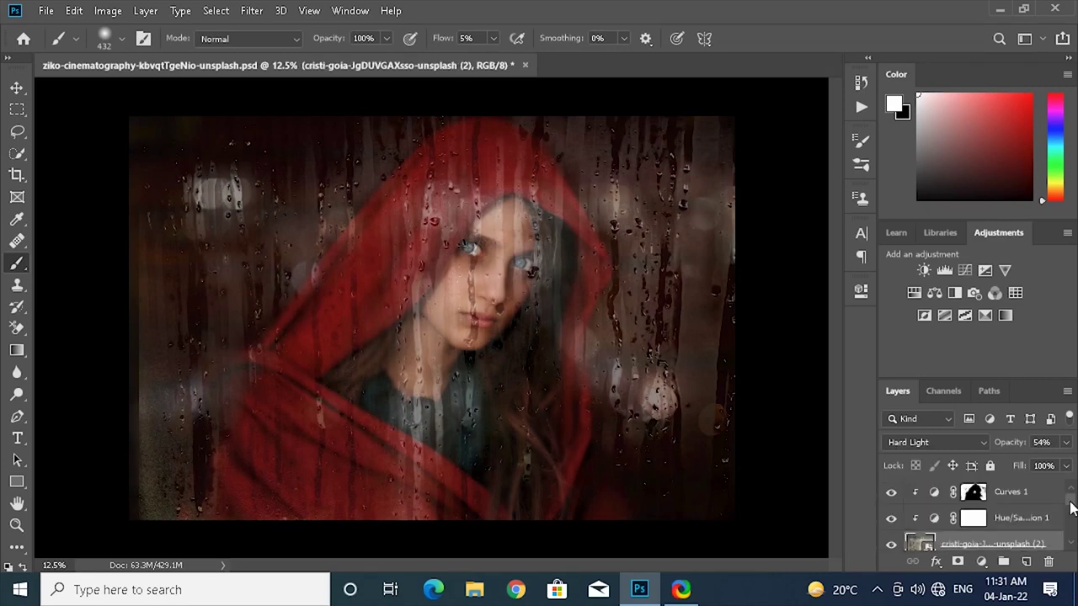
pyautogui.click(1023, 493)
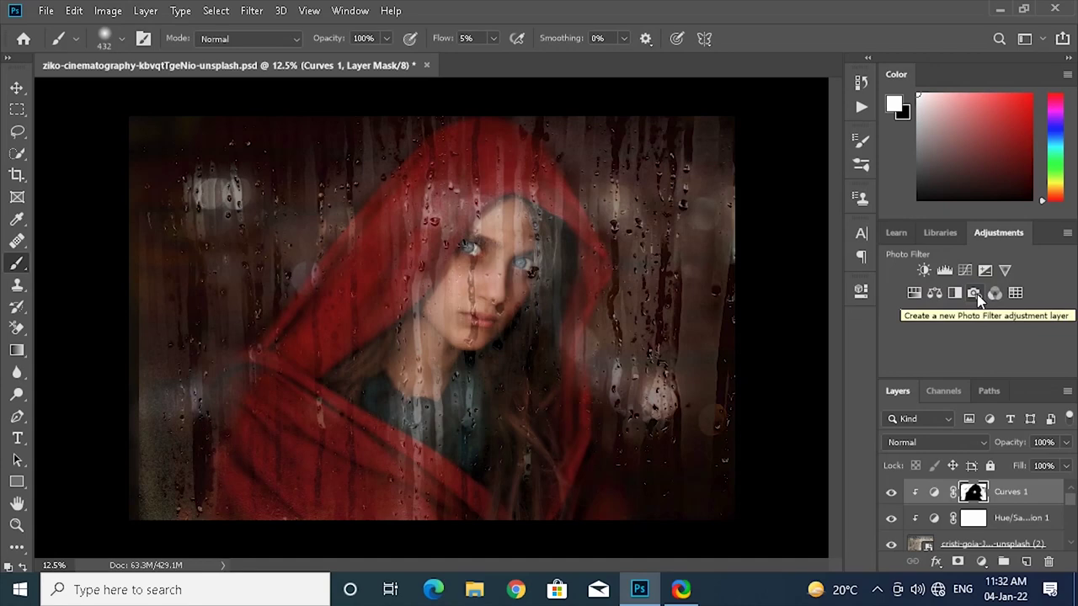
pyautogui.click(1016, 293)
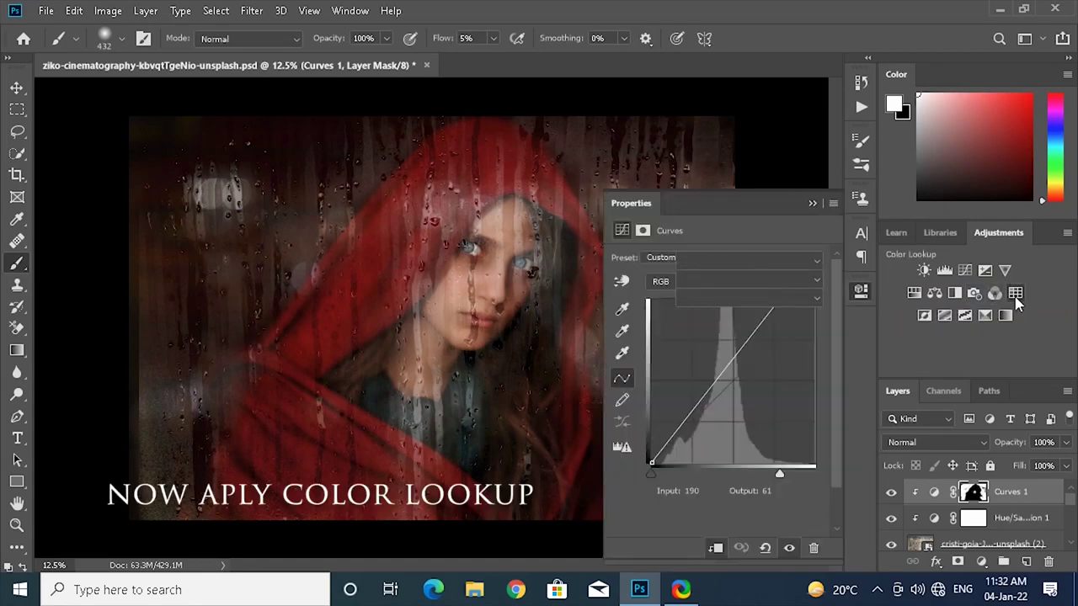
# Step: Try the FoggyNight.3DL and Fuji F125 Kodak 2395 LUTs, then settle on Candlelight.CUBE
pyautogui.click(714, 283)
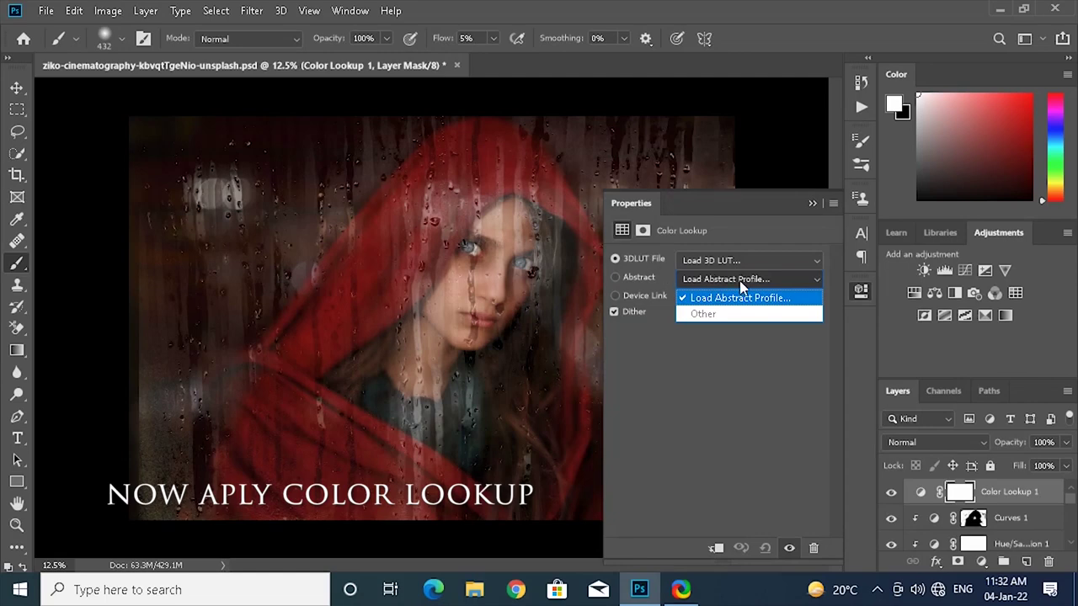
pyautogui.click(740, 281)
pyautogui.click(740, 261)
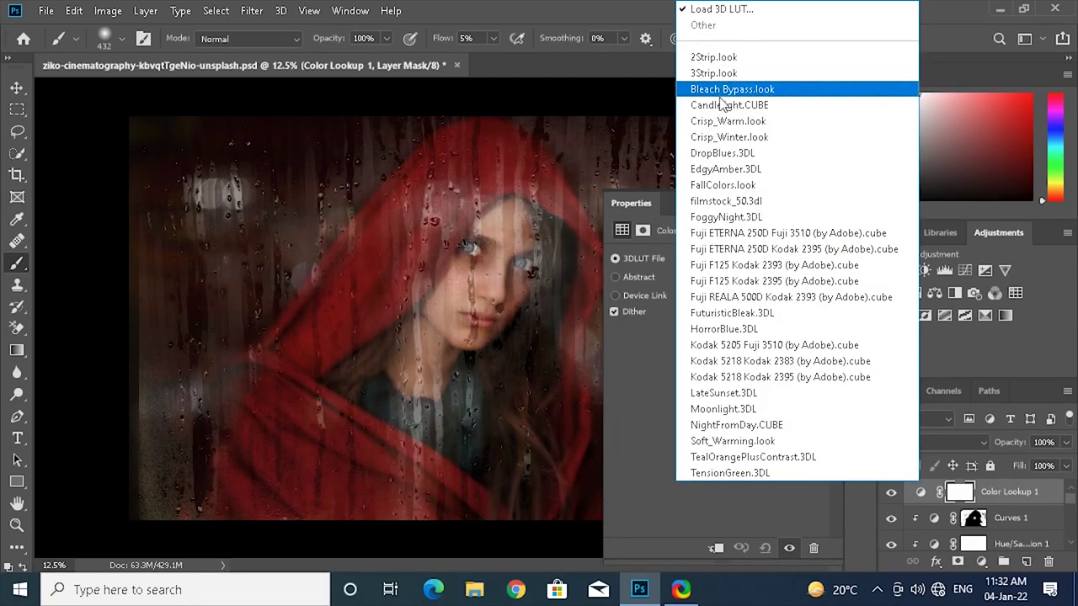
pyautogui.click(728, 216)
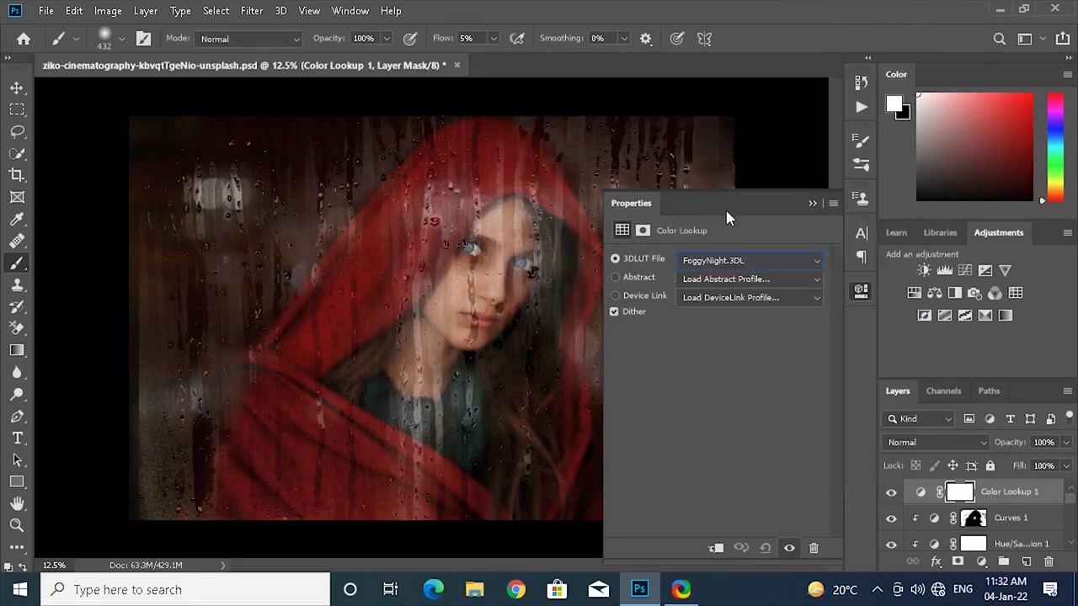
pyautogui.click(734, 267)
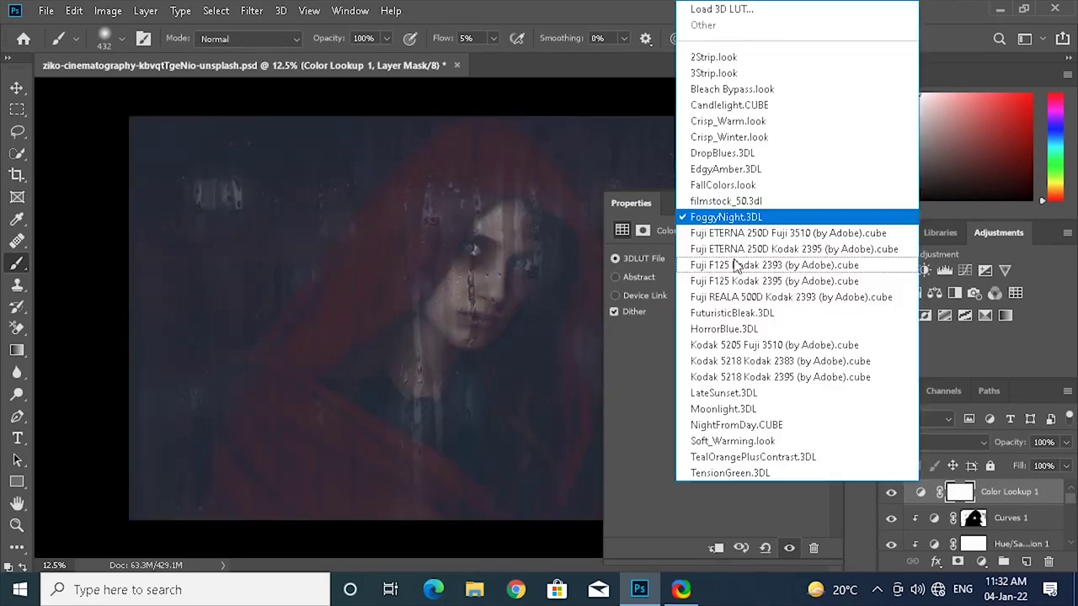
pyautogui.click(734, 279)
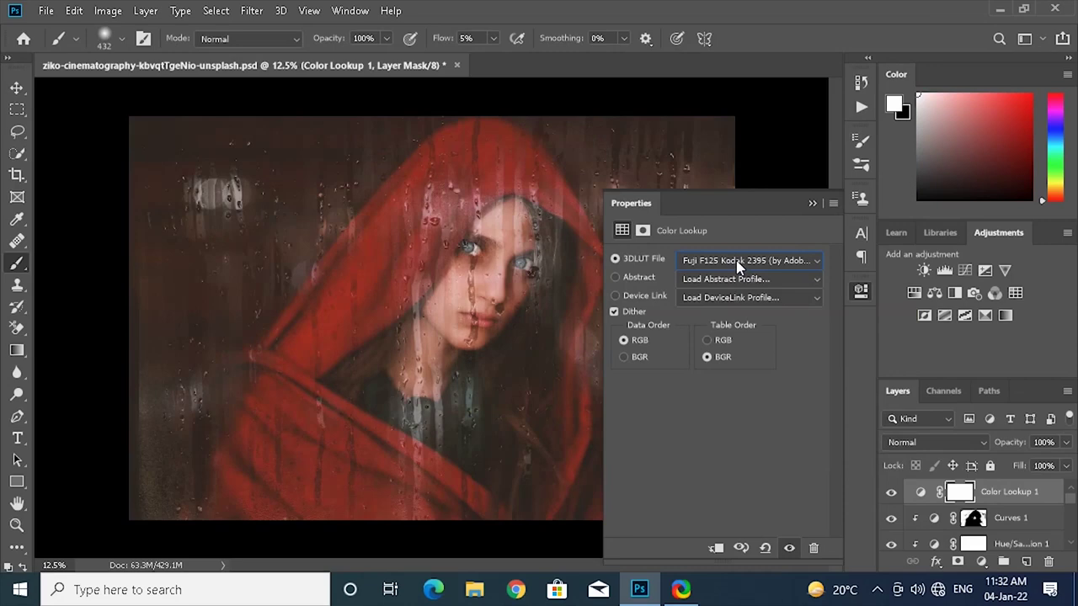
pyautogui.click(734, 261)
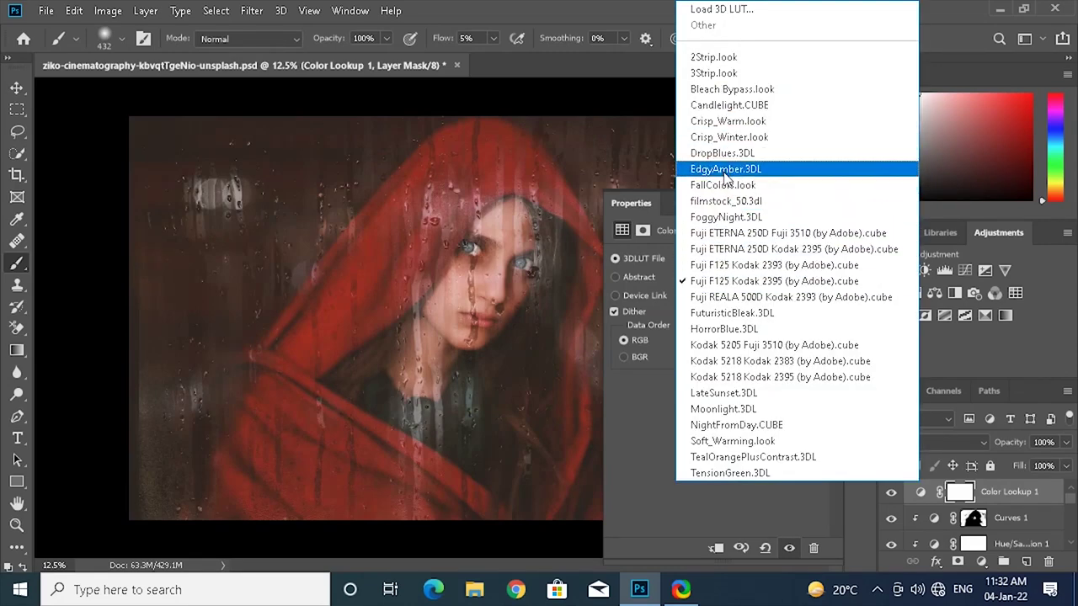
pyautogui.click(722, 107)
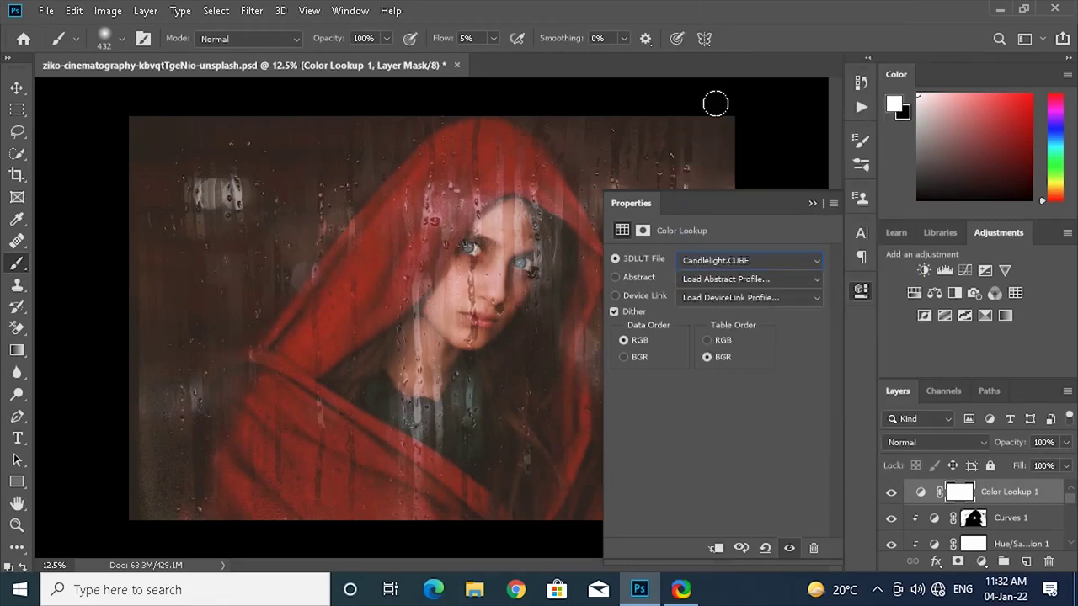
# Step: Lower the Color Lookup 1 layer's opacity to 45%
pyautogui.click(813, 205)
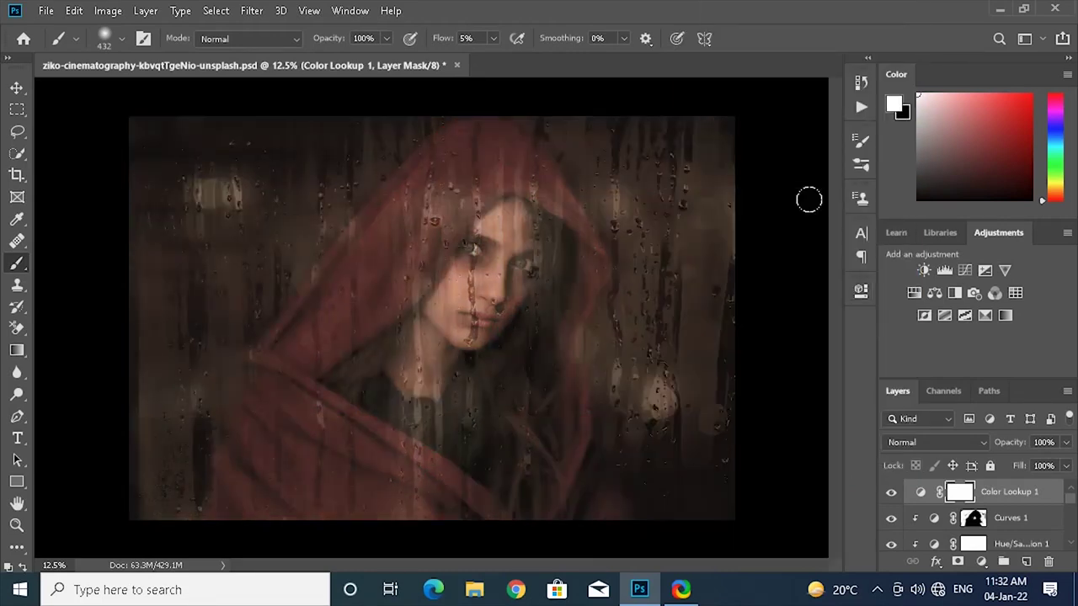
pyautogui.click(1065, 443)
pyautogui.moveTo(1063, 468); pyautogui.dragTo(1025, 468)
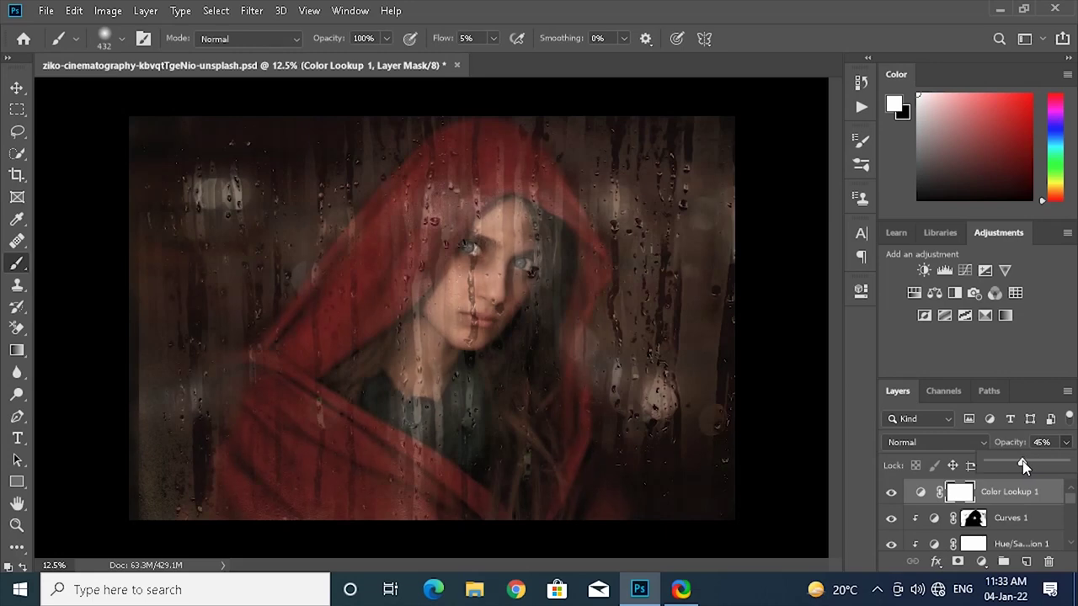
# Step: Bring Color Lookup 1's opacity down to 30% for a subtle Candlelight grade
pyautogui.moveTo(1023, 465); pyautogui.dragTo(1018, 465)
pyautogui.click(816, 457)
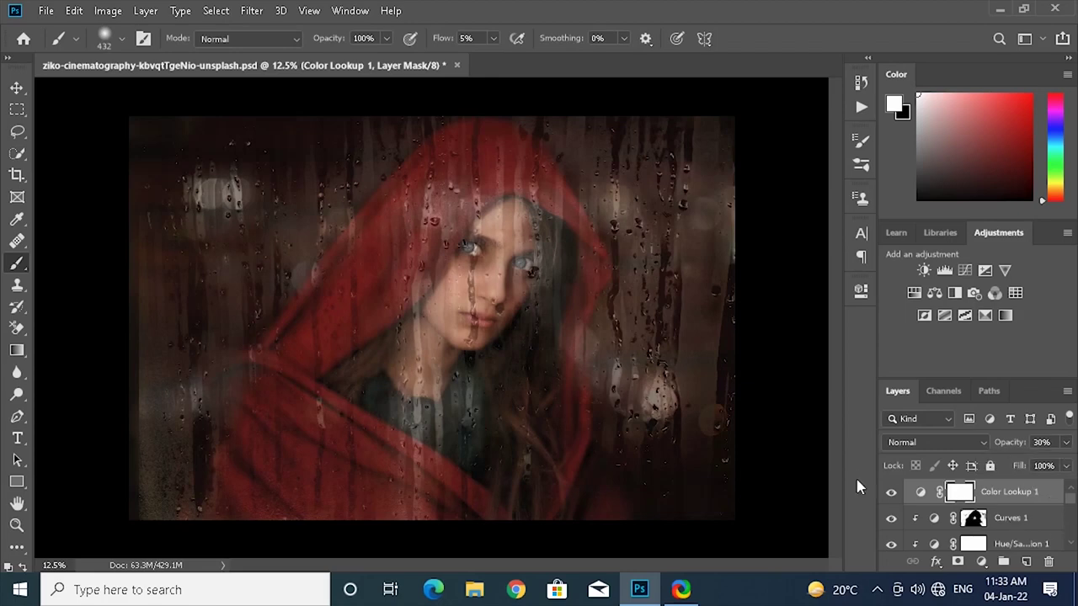
pyautogui.moveTo(1069, 509); pyautogui.dragTo(1070, 508)
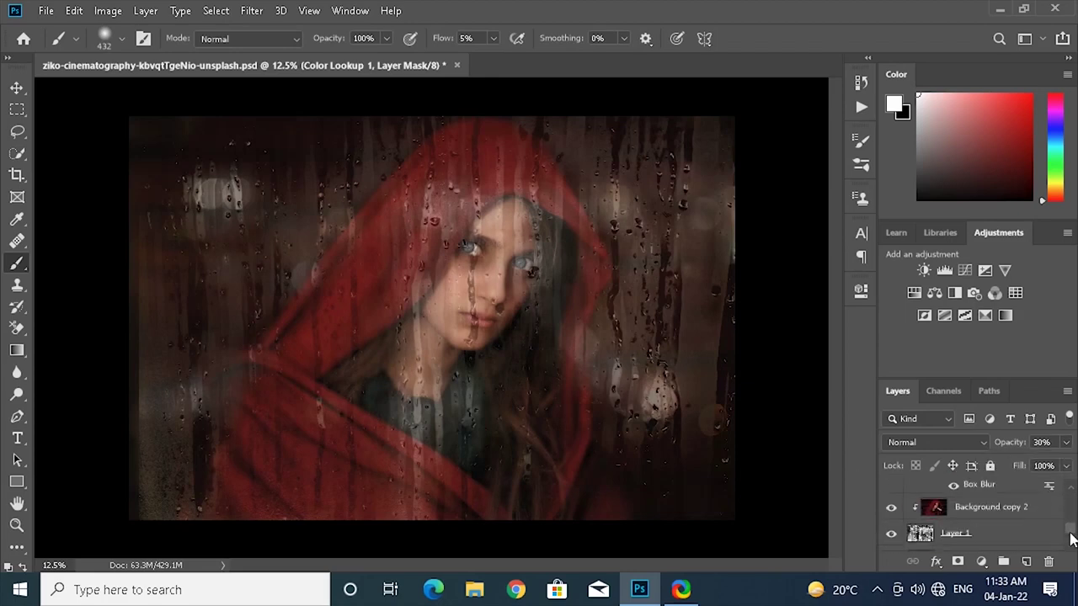